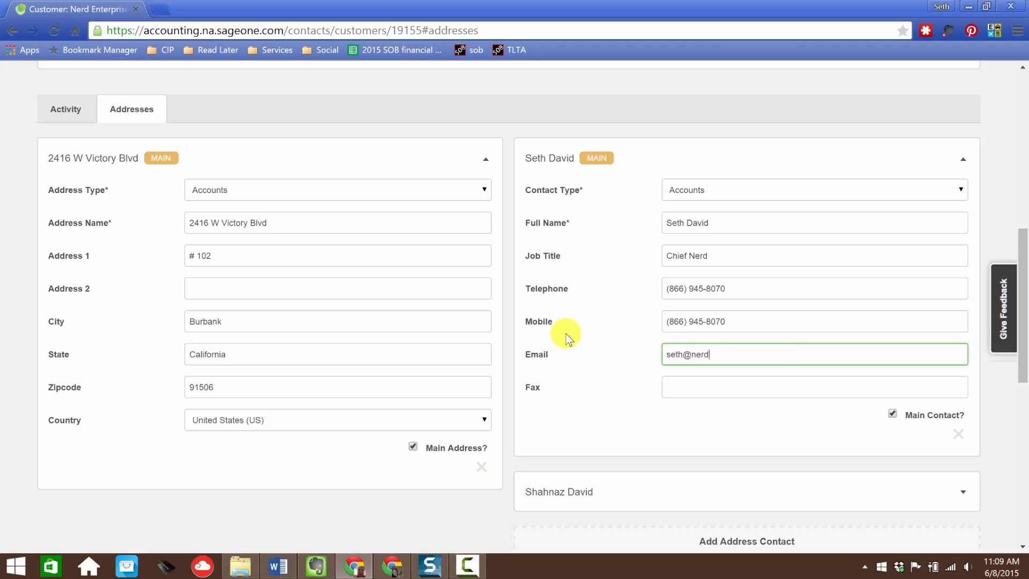
Step: Finish entering the main contact's e-mail address and move to the fax field
type(".com")
left_click(721, 391)
Step: Expand the second address contact and review its contact details
scroll(722, 392, "down", 3)
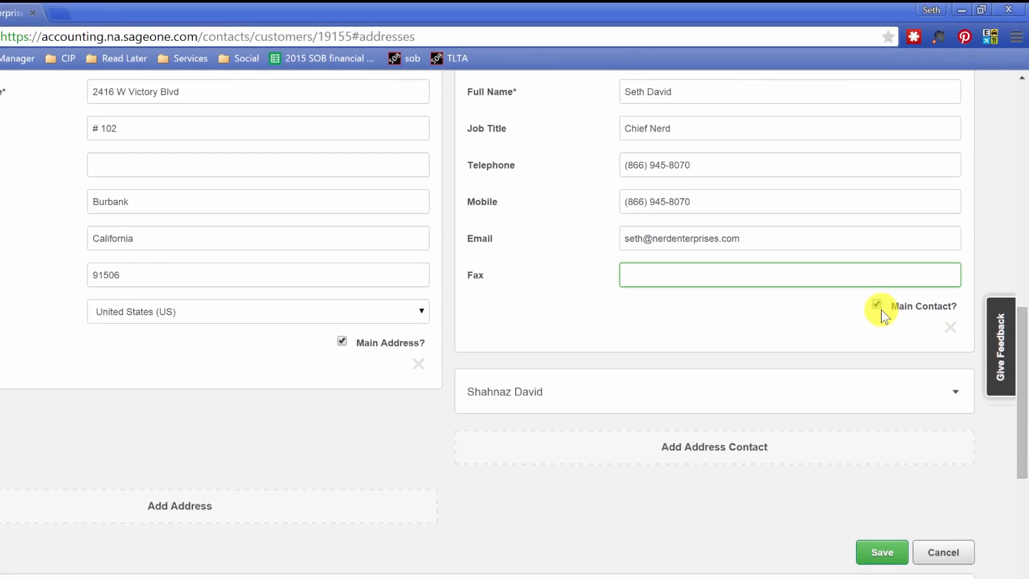
scroll(878, 311, "up", 6)
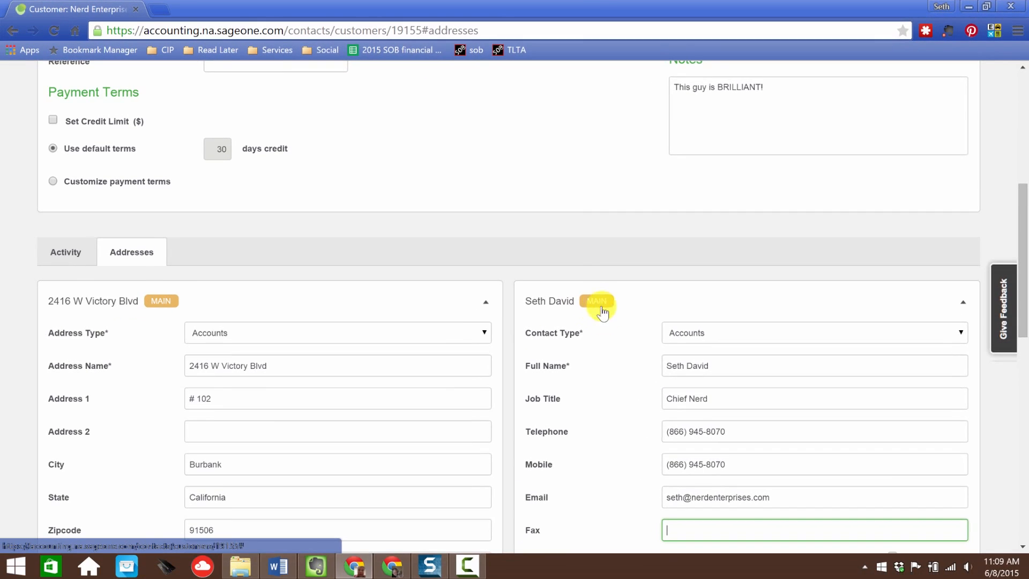
scroll(612, 341, "down", 6)
scroll(612, 341, "down", 1)
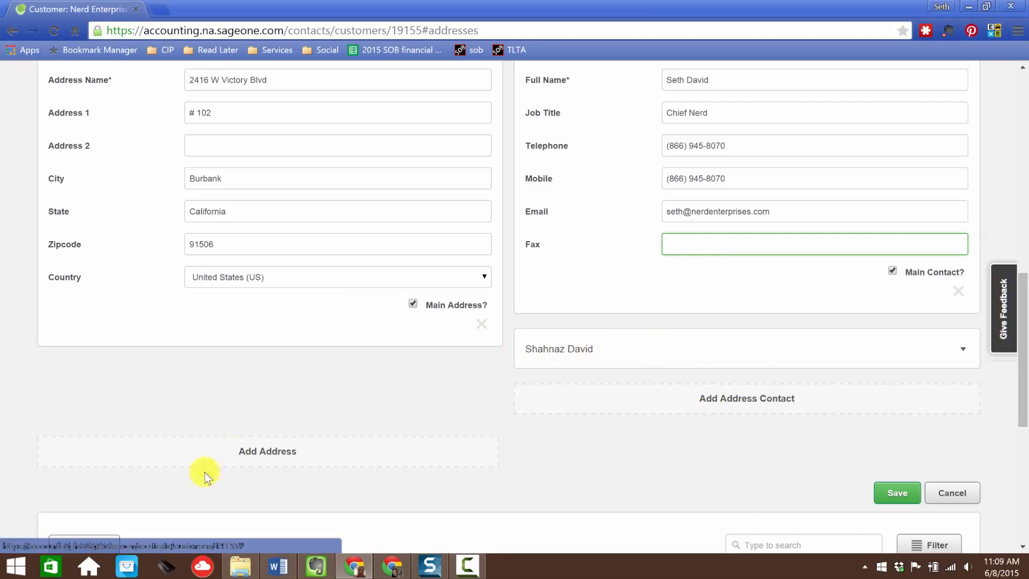
scroll(267, 464, "down", 1)
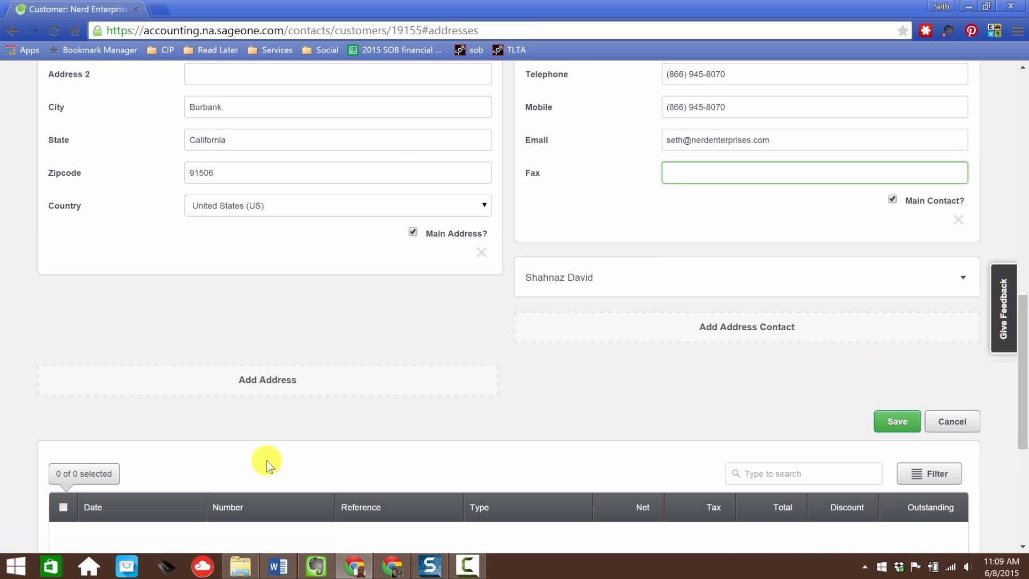
scroll(267, 461, "up", 1)
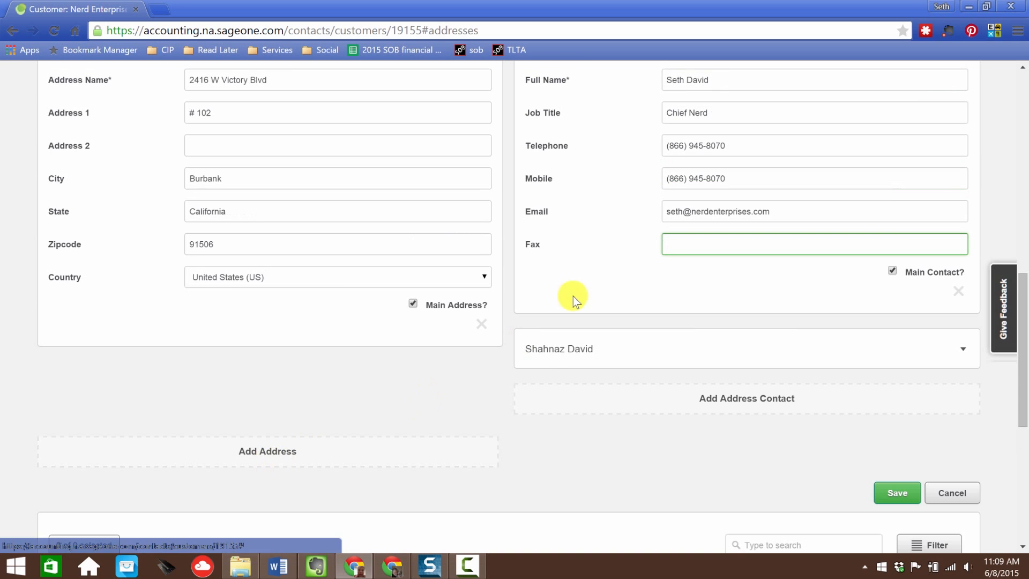
left_click(568, 352)
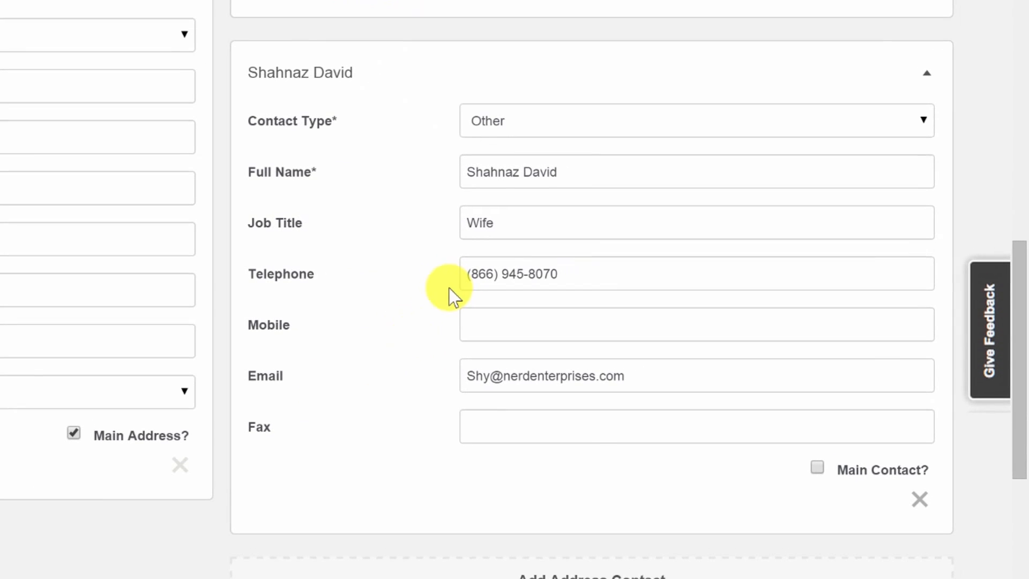
left_click(583, 182)
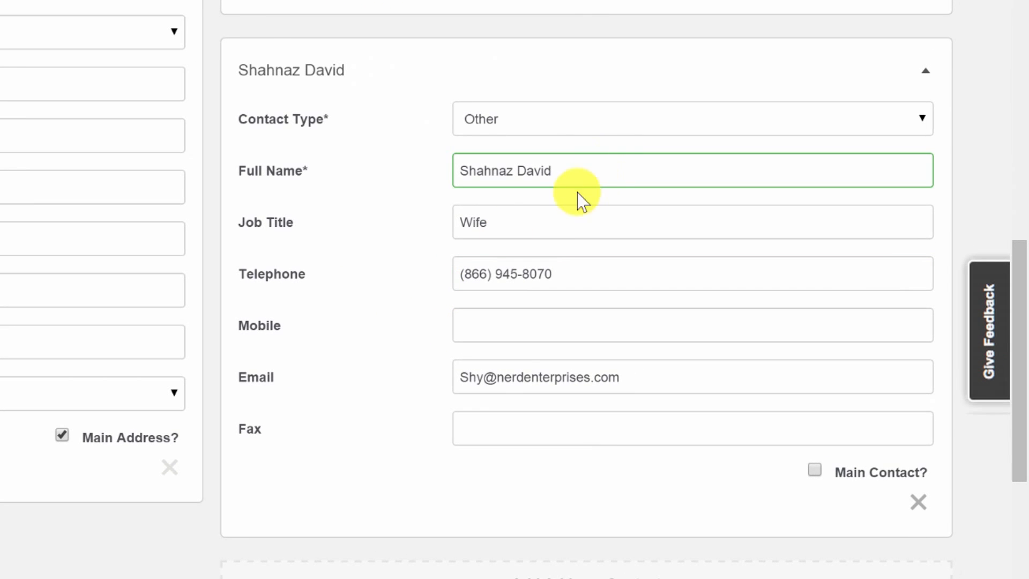
left_click(552, 212)
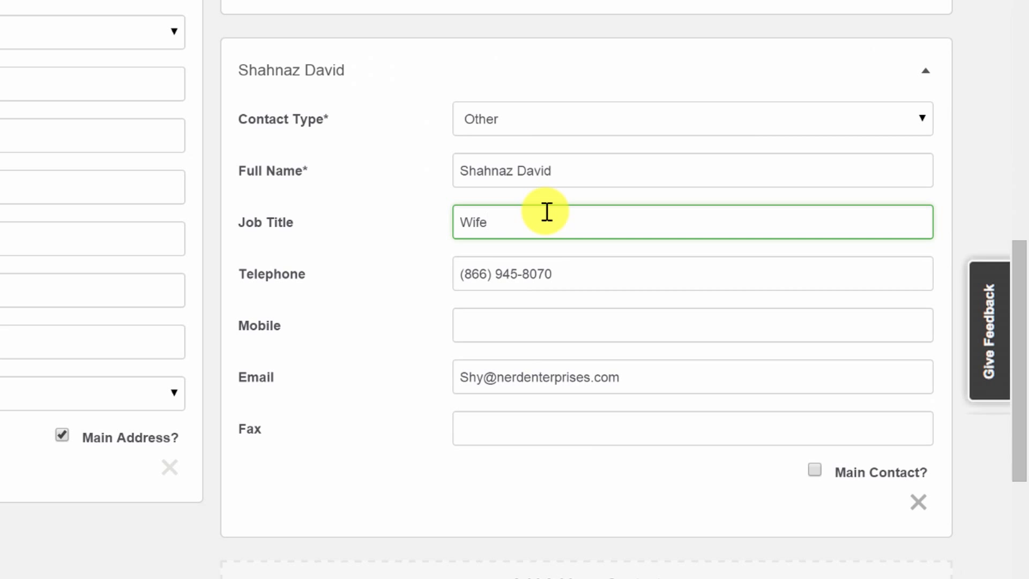
left_click(361, 282)
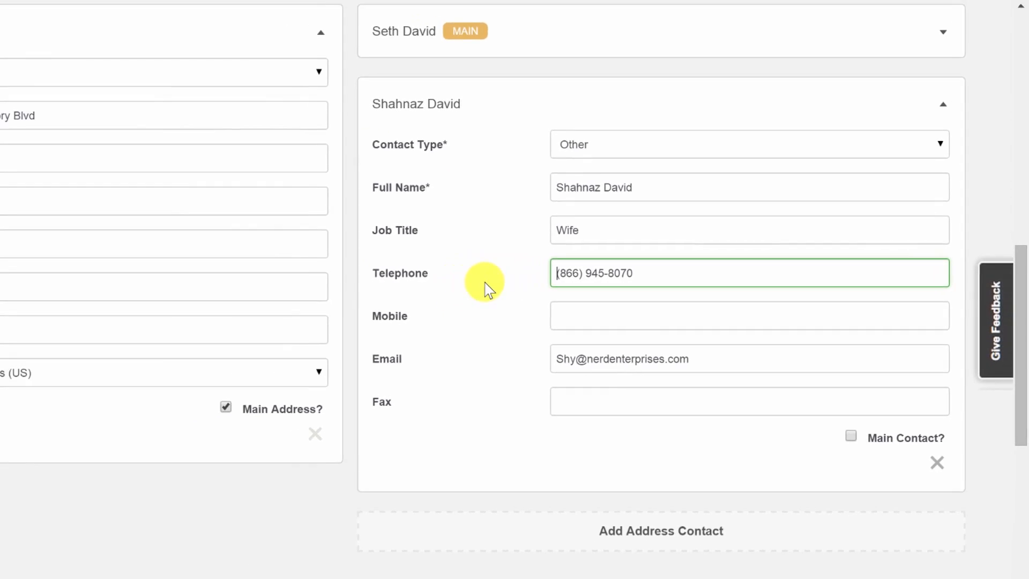
Step: Save the customer record
scroll(374, 284, "up", 5)
scroll(603, 278, "up", 5)
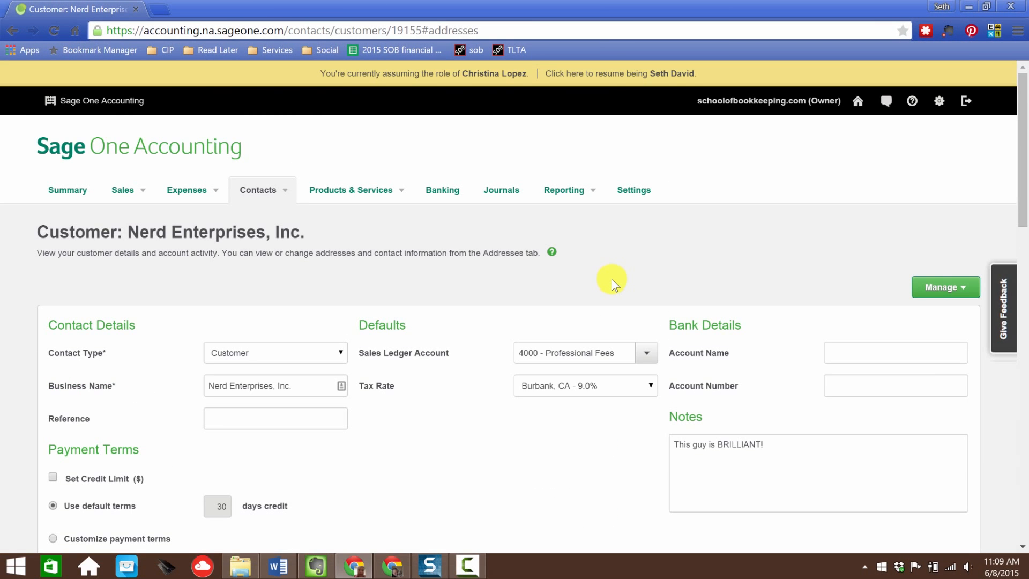
scroll(612, 278, "down", 5)
scroll(612, 278, "down", 10)
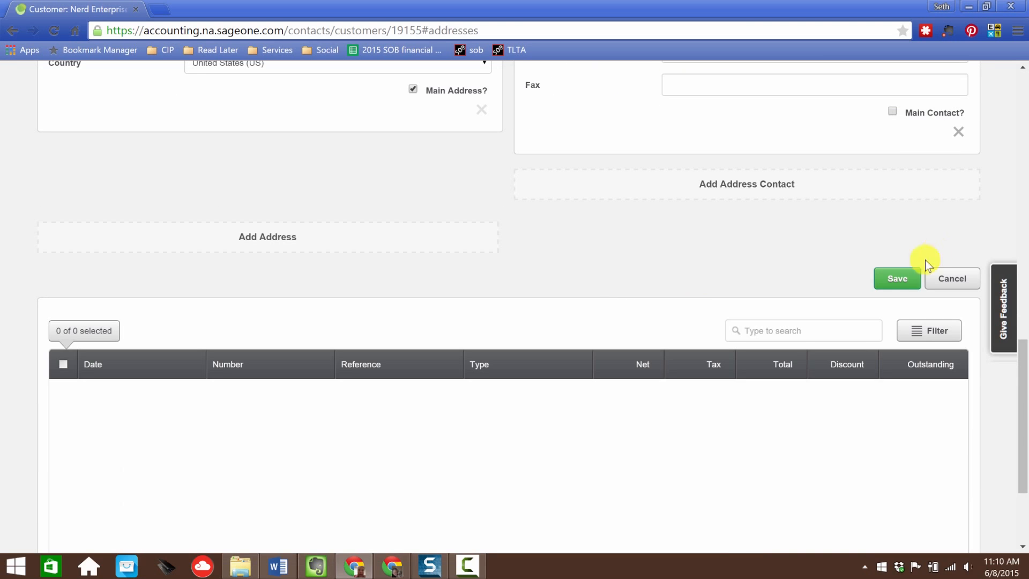
left_click(896, 278)
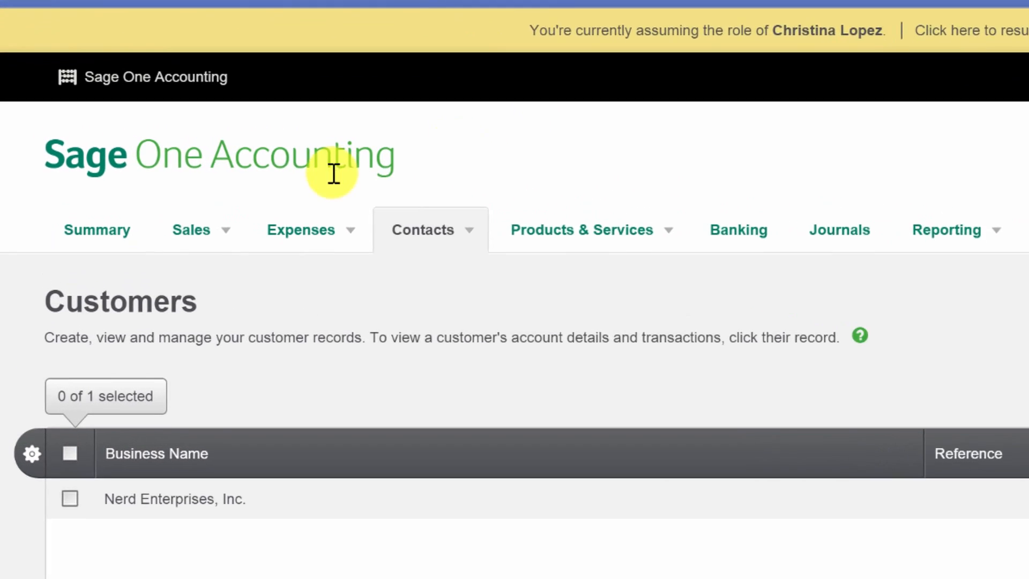
Step: Open Sales Invoices and start a new invoice
mouse_move(123, 190)
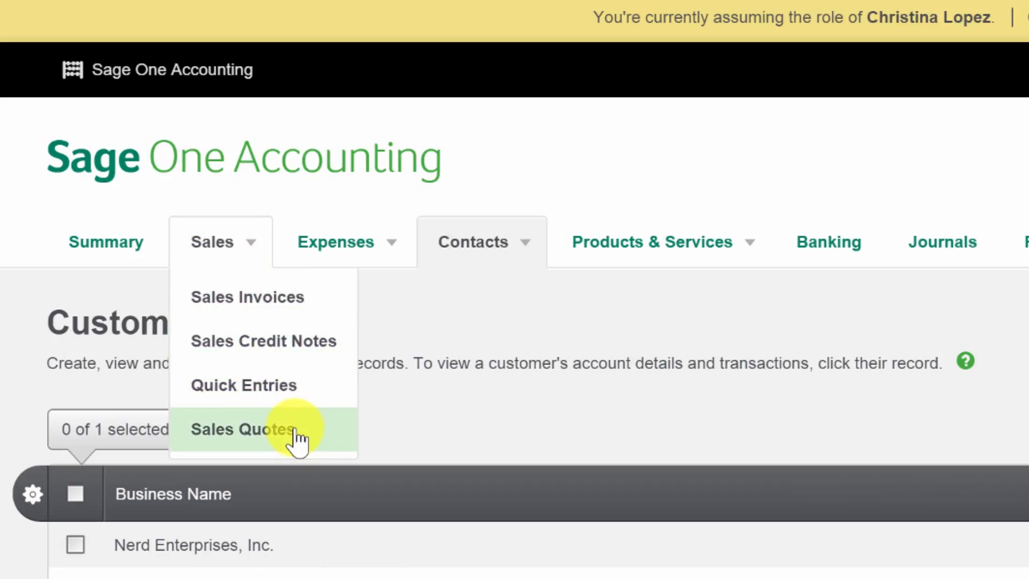
left_click(266, 308)
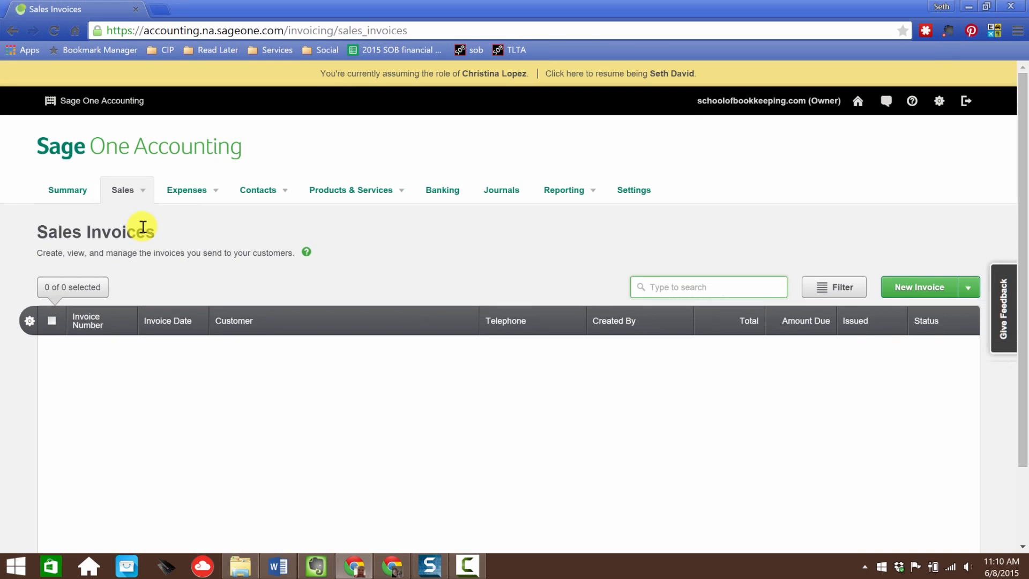
left_click(923, 292)
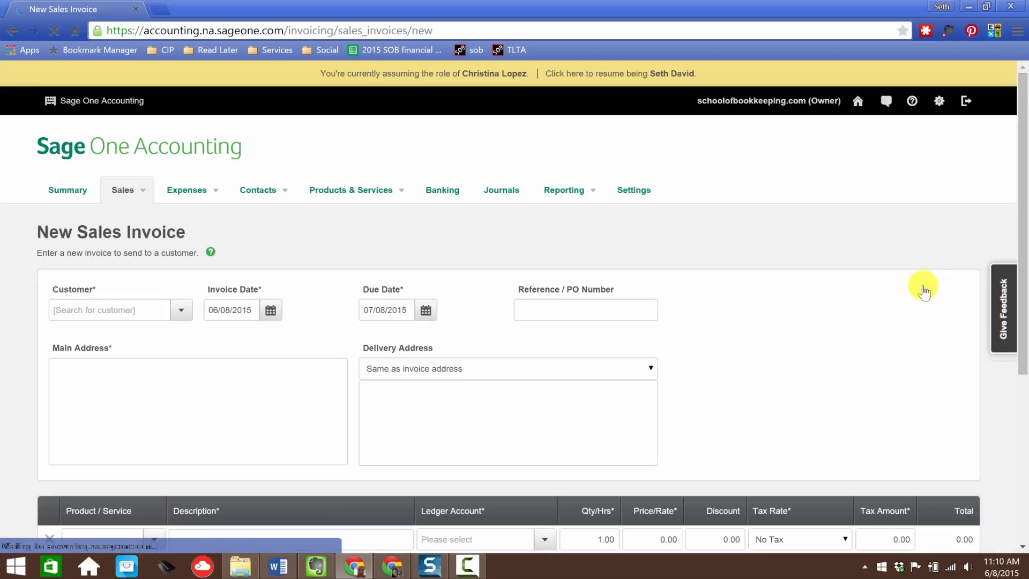
Step: Select Nerd Enterprises, Inc. as the invoice customer
left_click(119, 310)
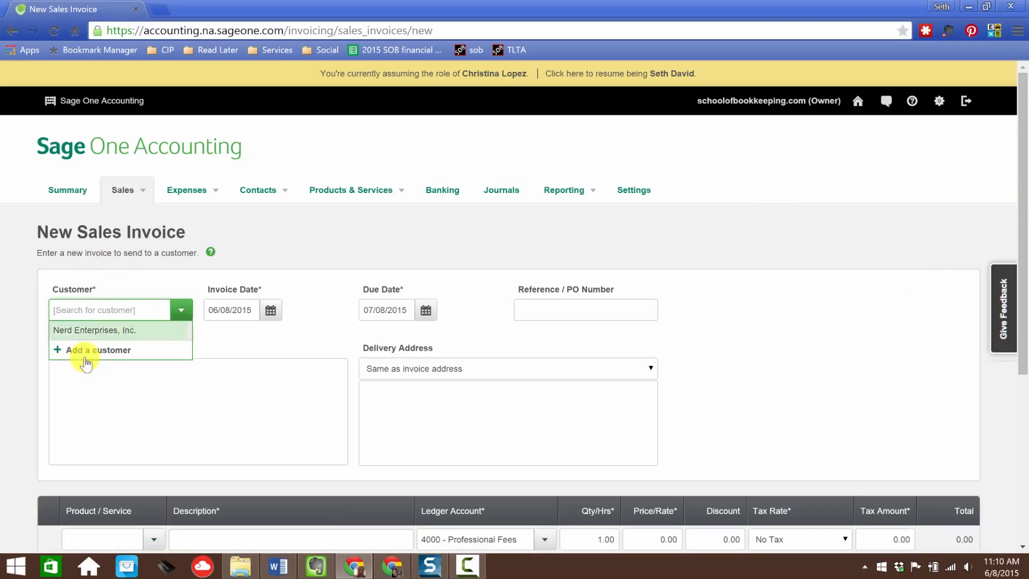
left_click(84, 330)
left_click(97, 360)
scroll(259, 340, "down", 1)
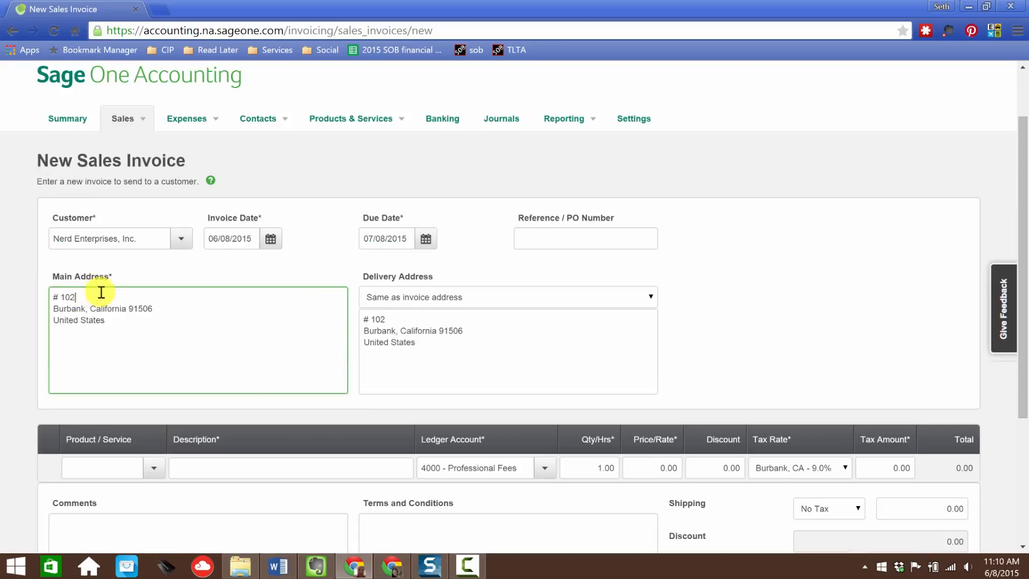
Step: Add lines Nerd Enterprises, Inc. and a c/o line with the contact's name above the main address
key("Return")
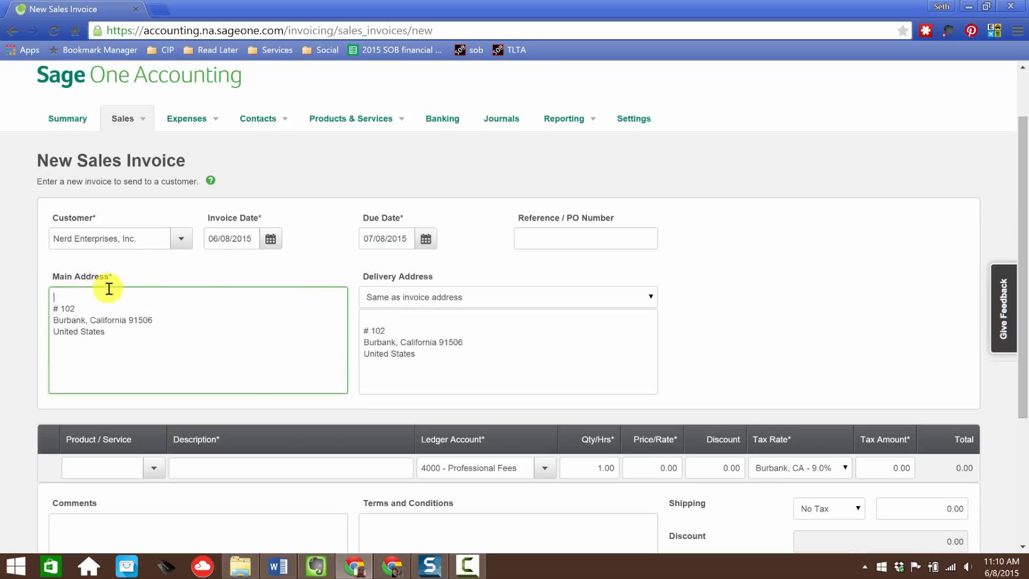
type("Nerd Ente")
type("rprises, ")
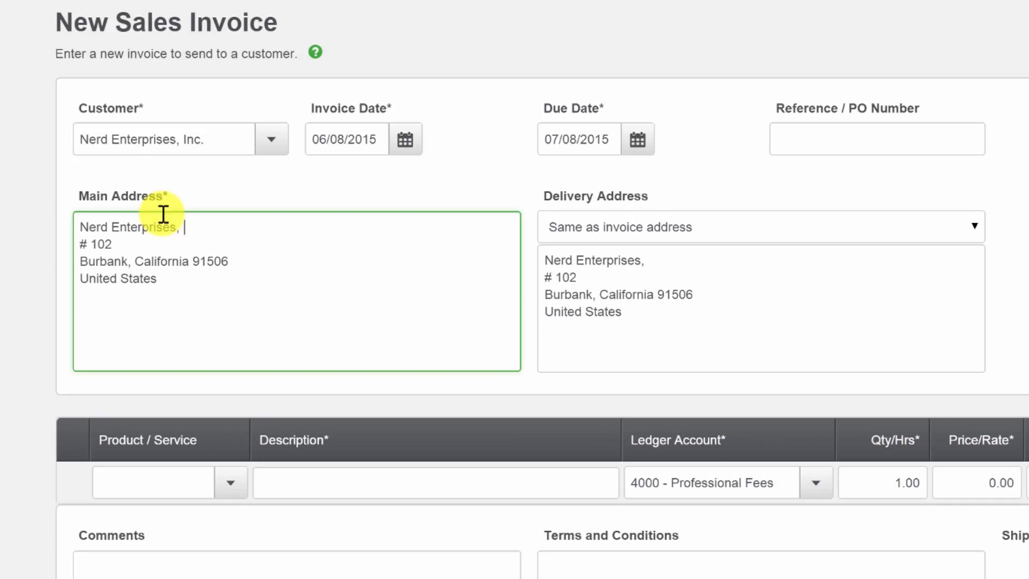
type("Inc.")
key("Return")
Step: Enter 001 as the reference / PO number
left_click(924, 134)
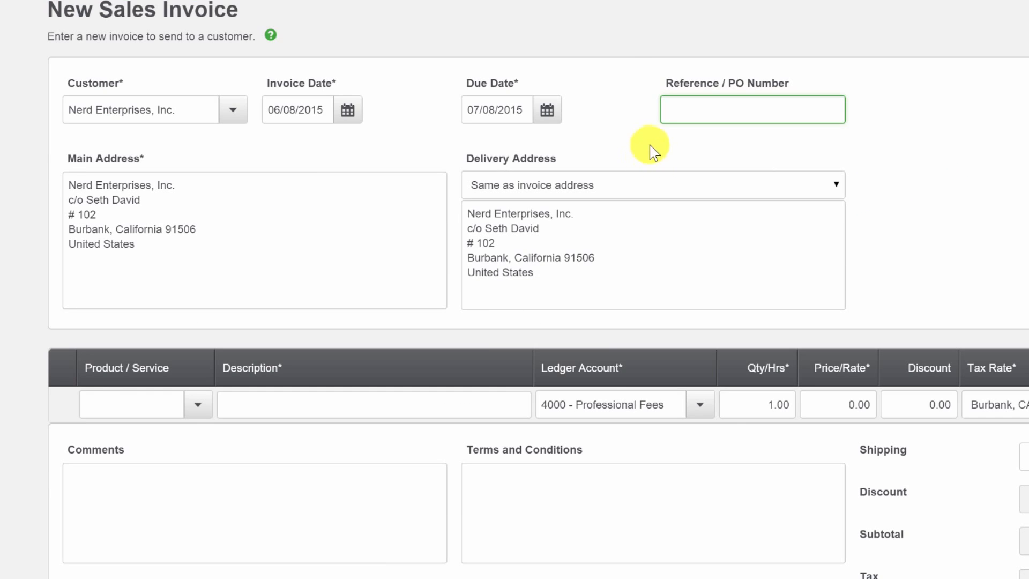
type("001")
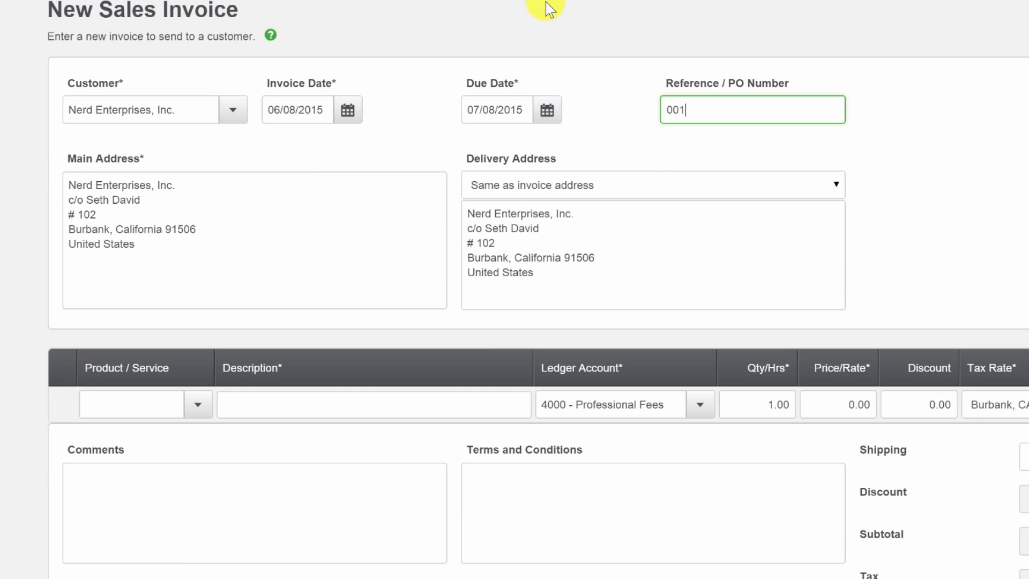
scroll(549, 16, "down", 1)
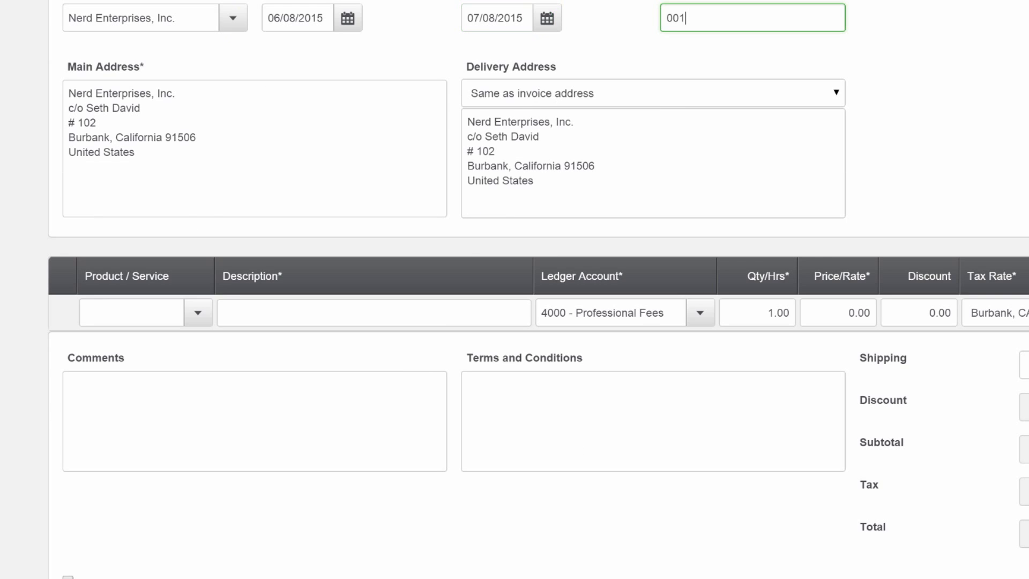
Step: Start creating a new service item from the invoice's product line
left_click(198, 313)
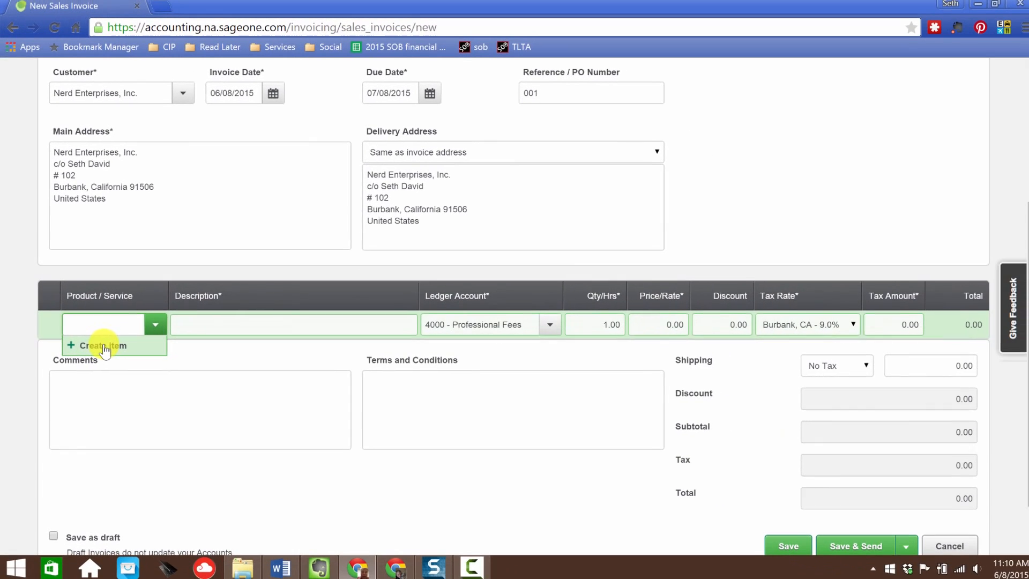
left_click(103, 345)
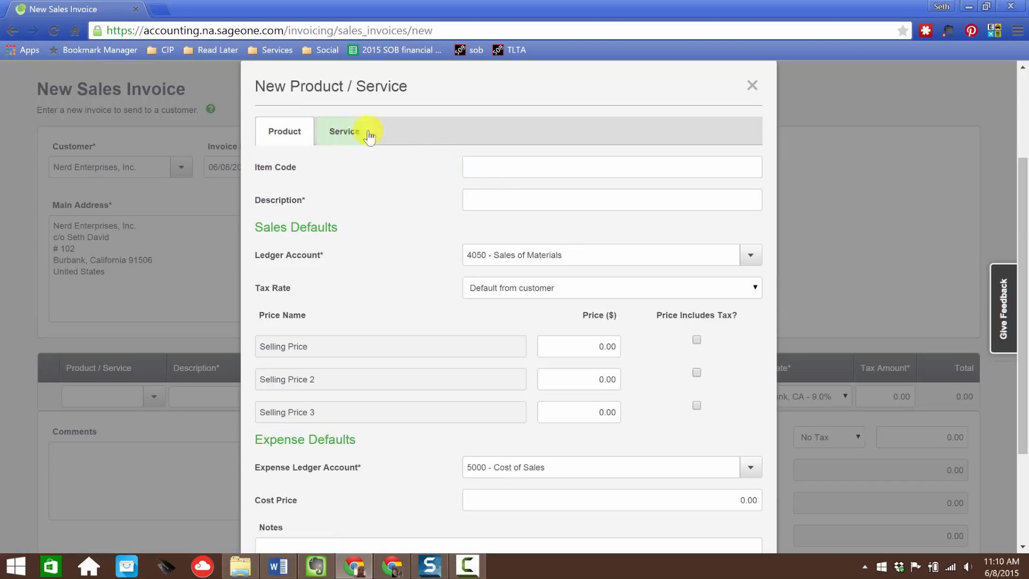
left_click(349, 133)
Step: Enter service code Bookkeeping Services and description Bookkeeping Stuff
left_click(484, 167)
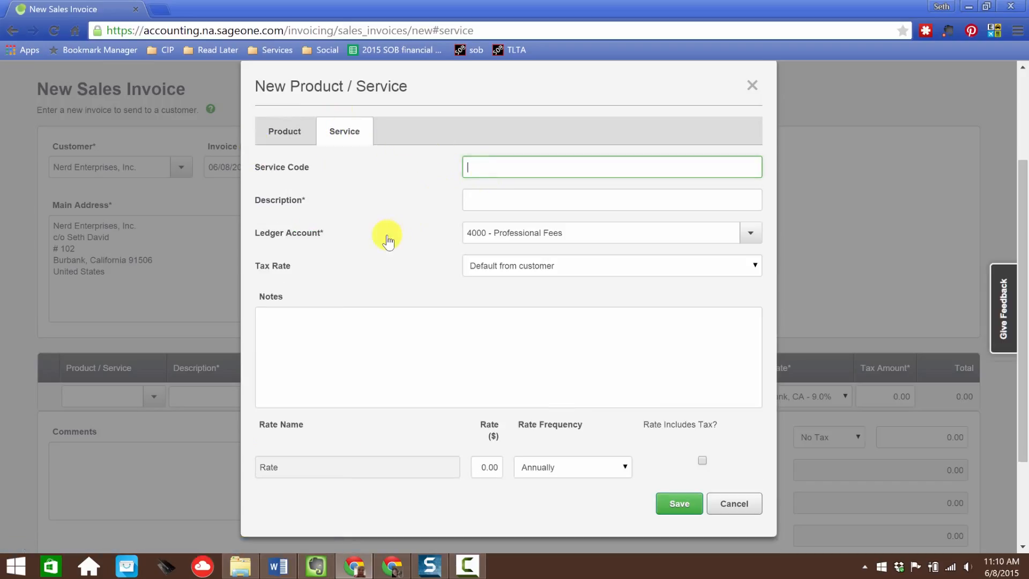
type("Bookkeeping Services")
key("Tab")
type("Bookkeeping Stu")
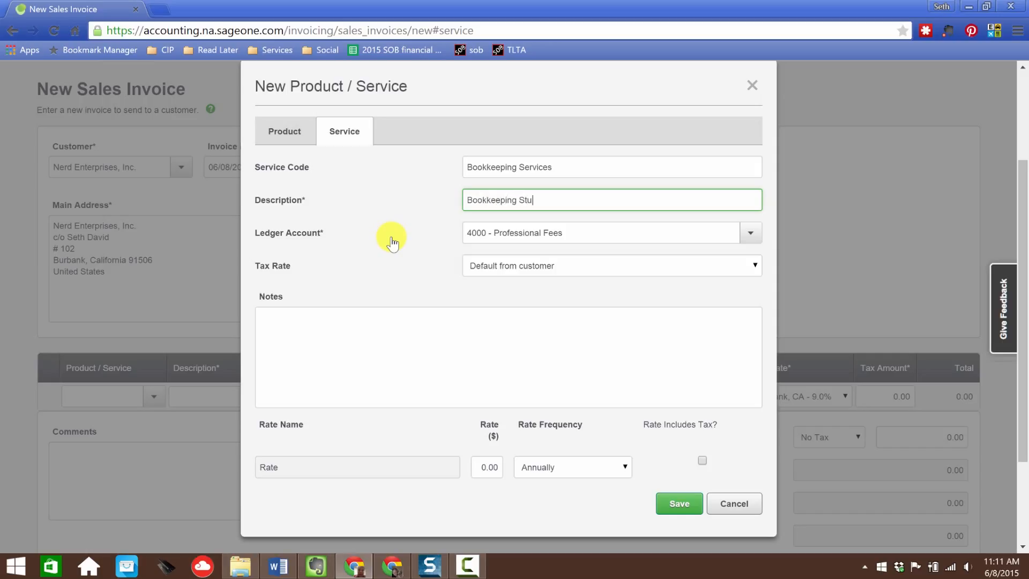
Step: Keep ledger account 4000 - Professional Fees and tax rate Default from customer for the service
key("Tab")
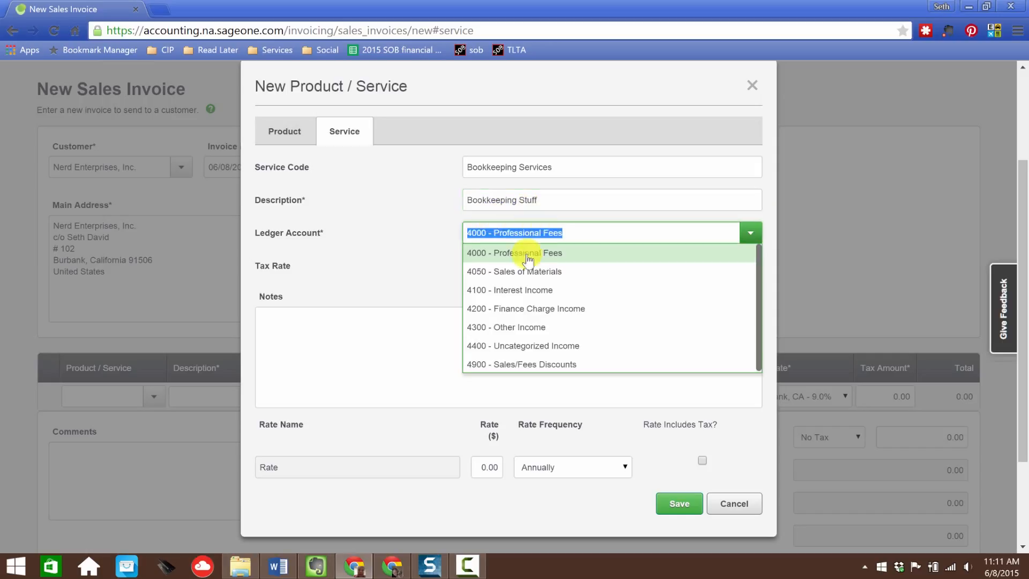
left_click(530, 259)
key("Tab")
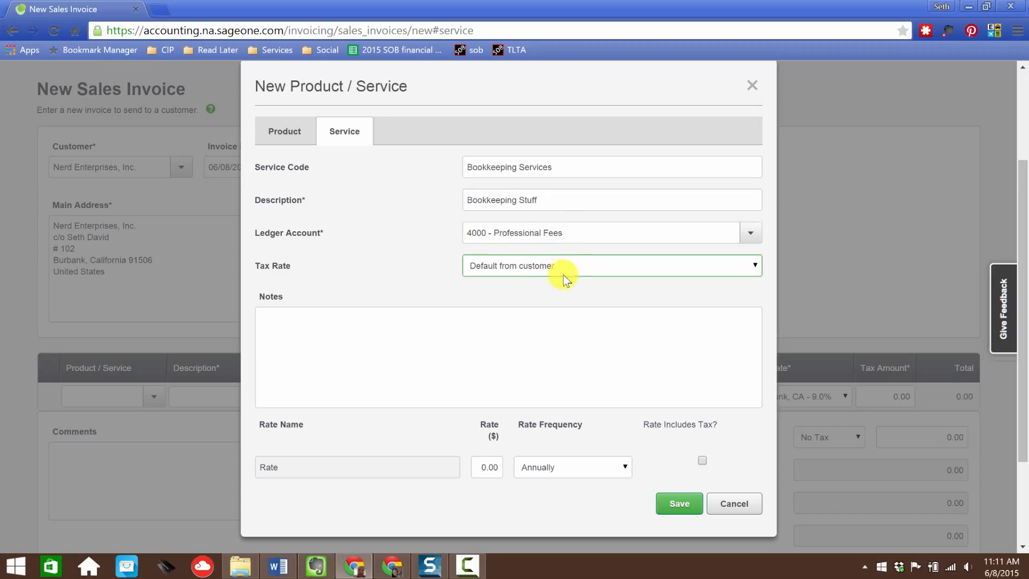
left_click(552, 265)
left_click(543, 272)
left_click(542, 271)
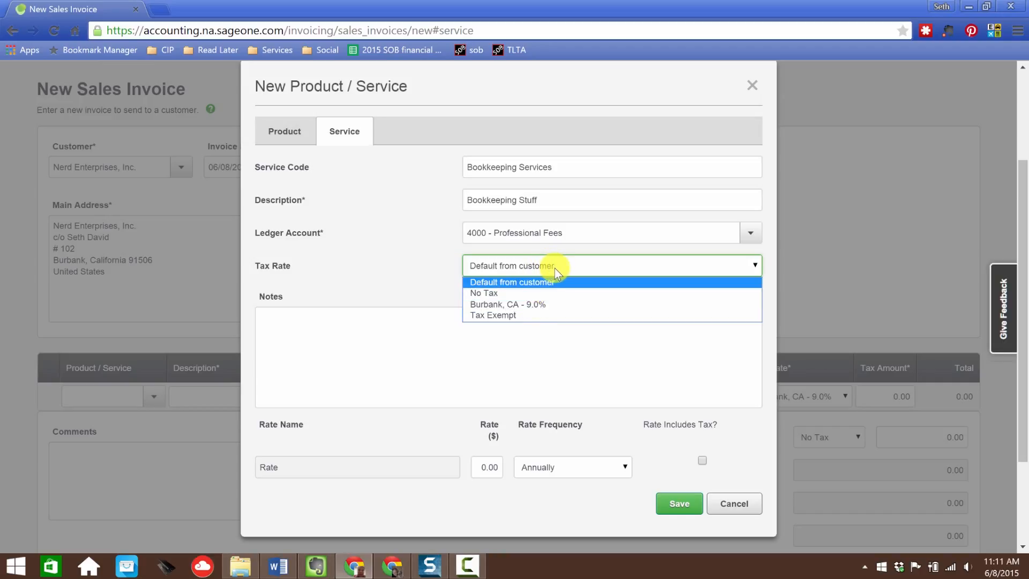
left_click(533, 284)
left_click(540, 266)
left_click(509, 293)
left_click(492, 267)
left_click(510, 283)
Step: Add the note "For bookkeeping stuff we did" to the service
left_click(284, 345)
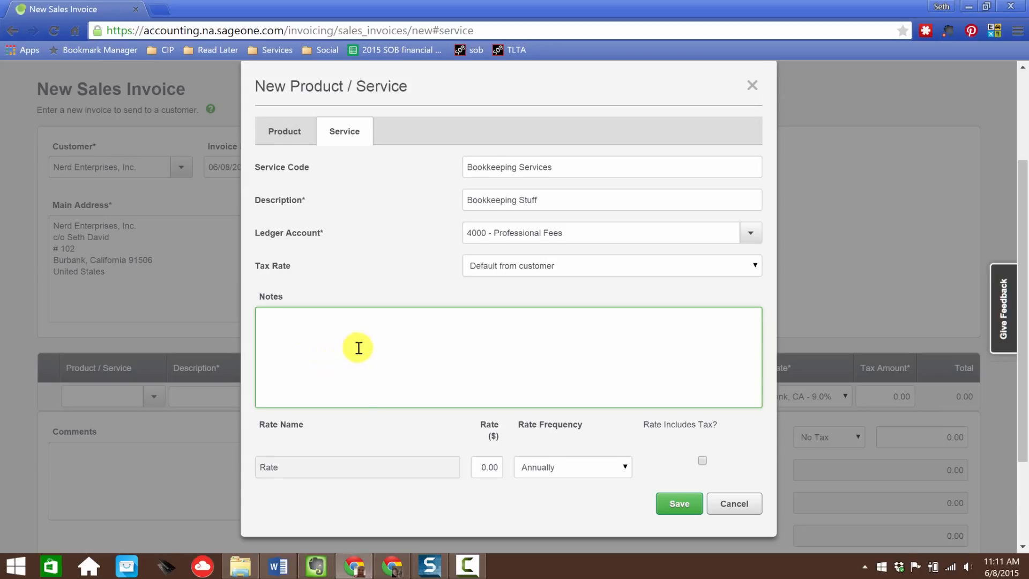
scroll(363, 347, "down", 1)
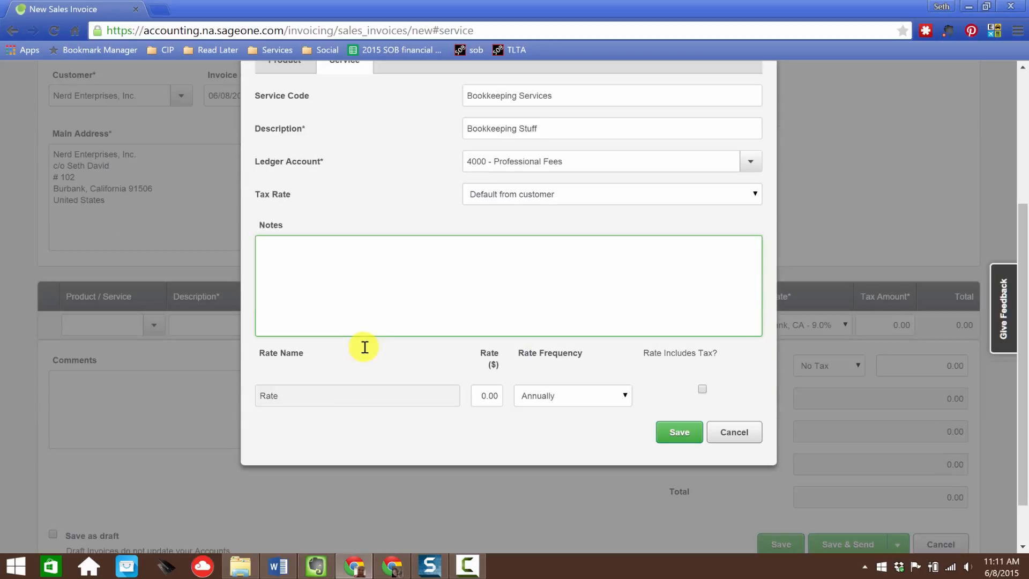
type("For bookkeeping stuff we did")
Step: Set the service rate to 500
left_click(358, 402)
left_click(477, 395)
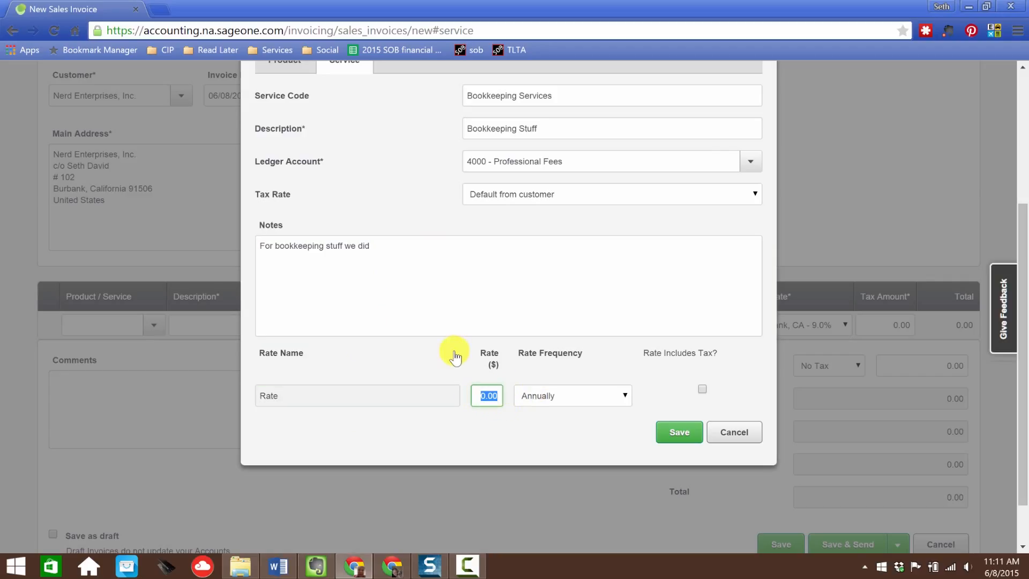
type("50")
key("Tab")
Step: Set the rate frequency to Monthly
left_click(625, 395)
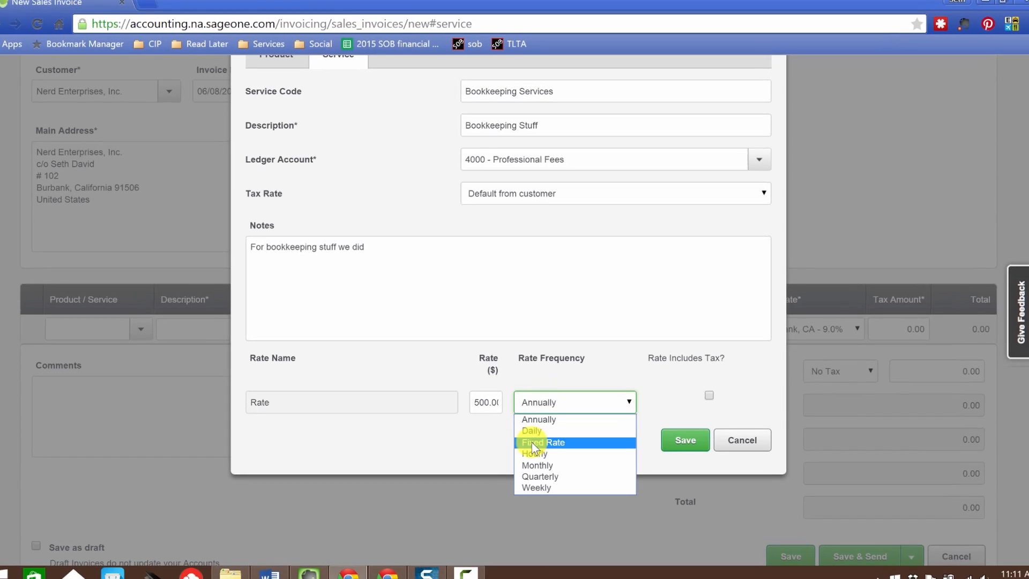
left_click(531, 465)
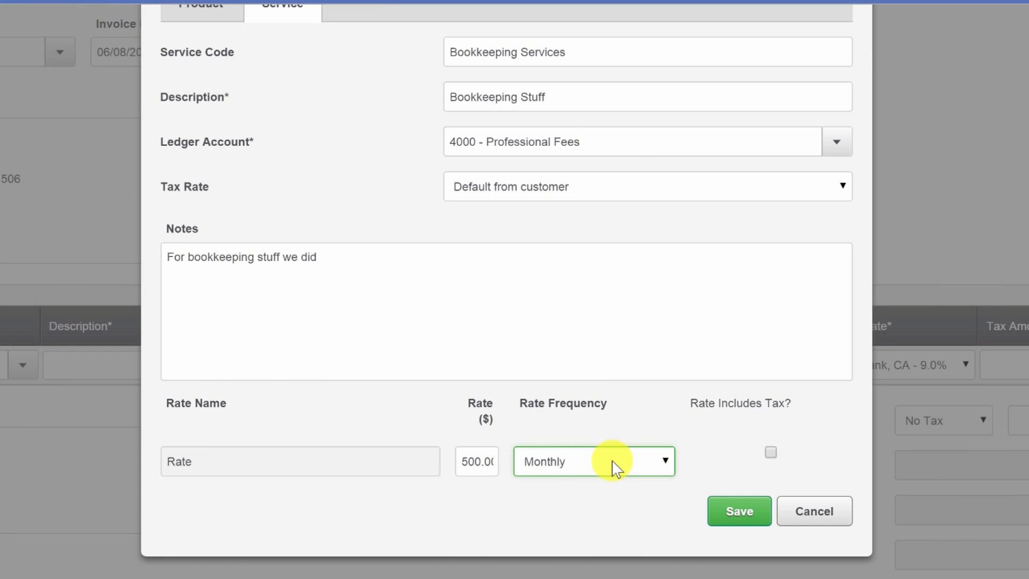
left_click(614, 462)
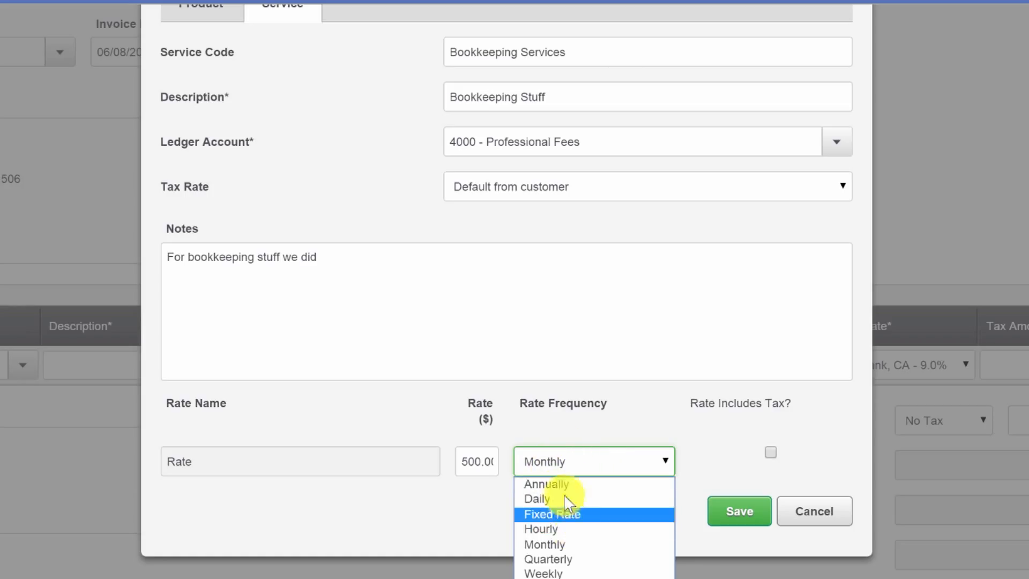
left_click(573, 544)
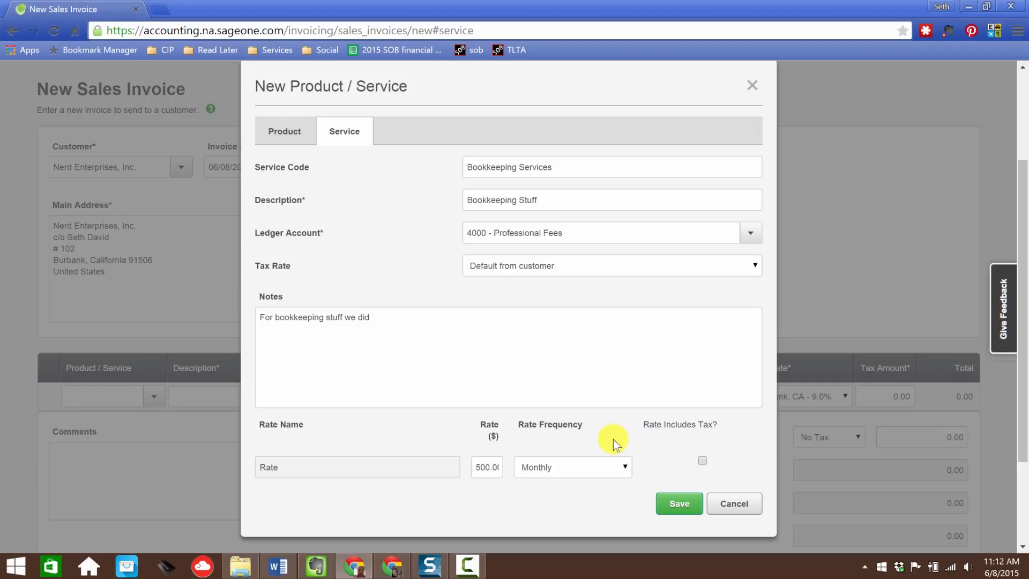
left_click(459, 328)
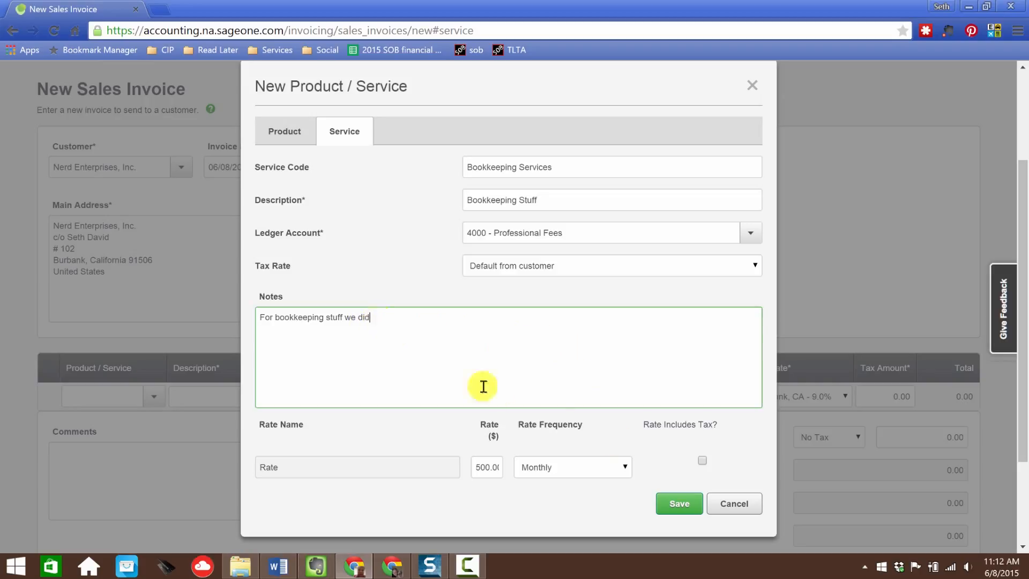
Step: Save the new Bookkeeping Services service
left_click(591, 507)
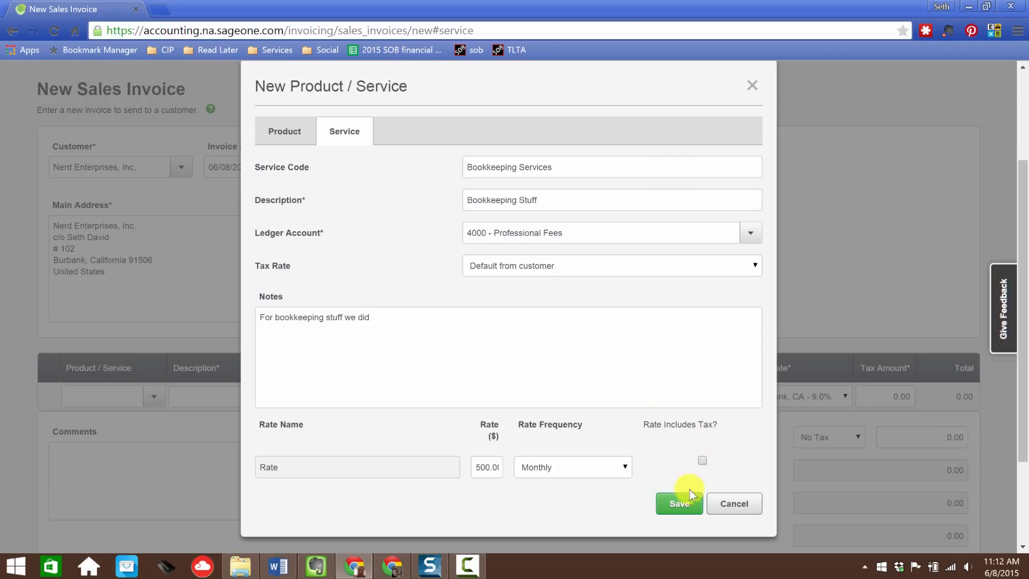
left_click(681, 504)
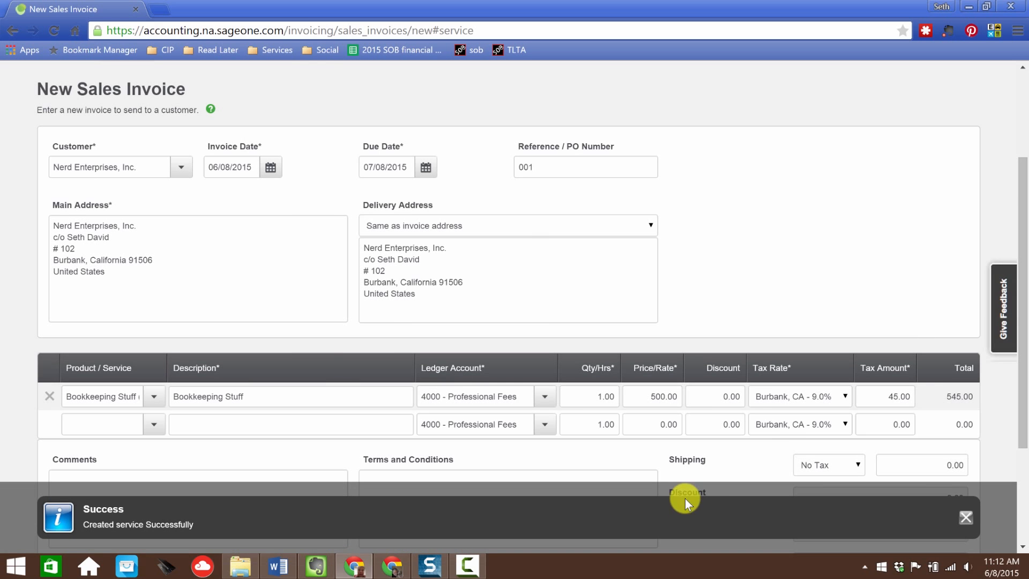
Step: Change the invoice line description to "Bookkeeping Stuff - June 2015"
left_click(317, 395)
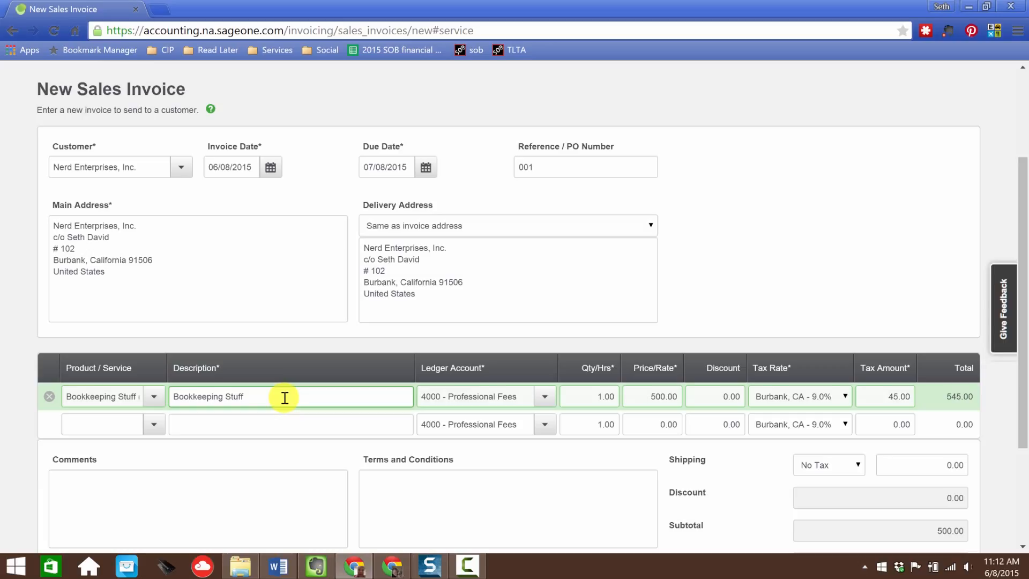
key("Tab")
key("Tab")
key("Tab")
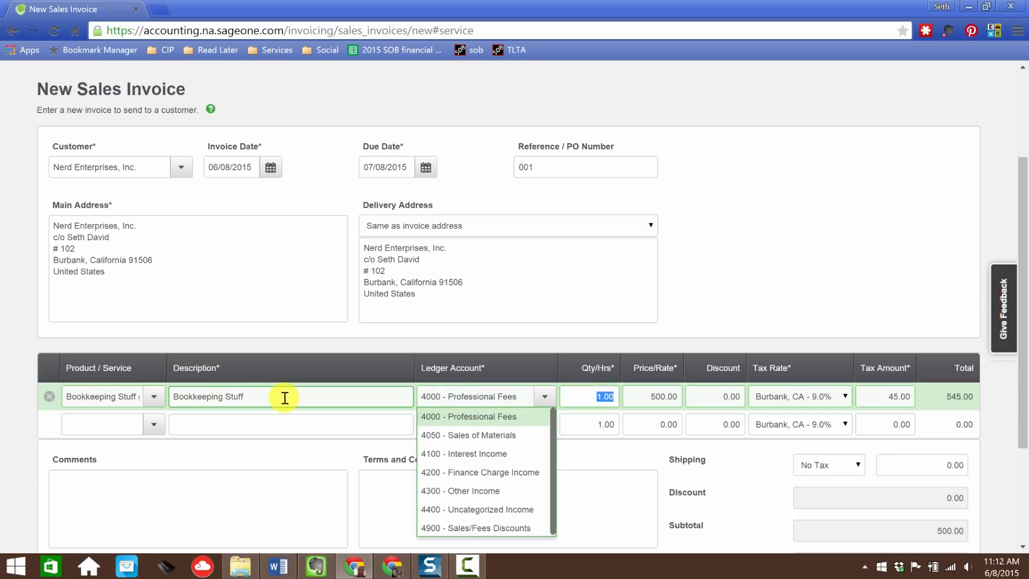
key("shift+Tab")
key("shift+Tab")
key("shift+Tab")
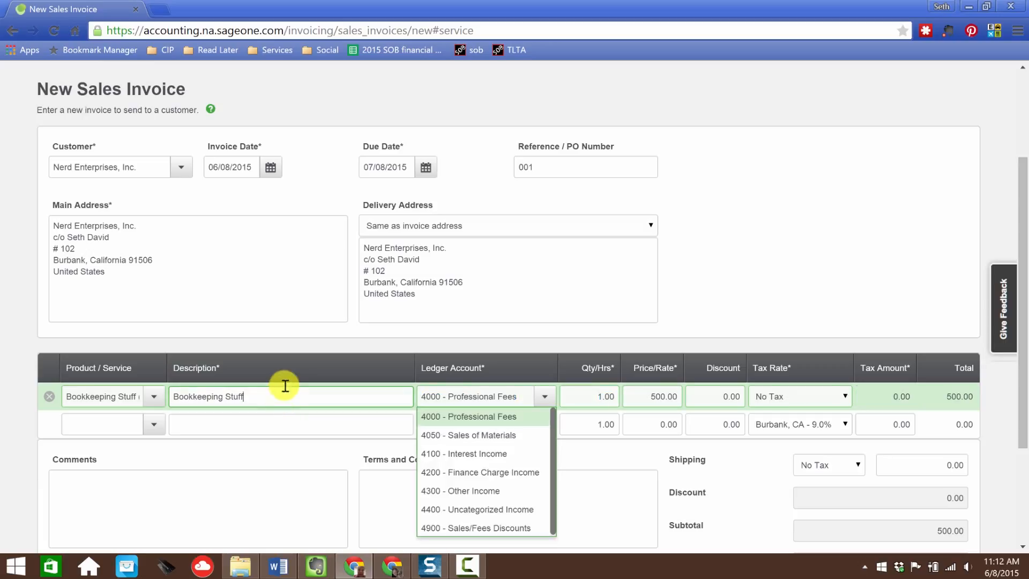
type("June 2015")
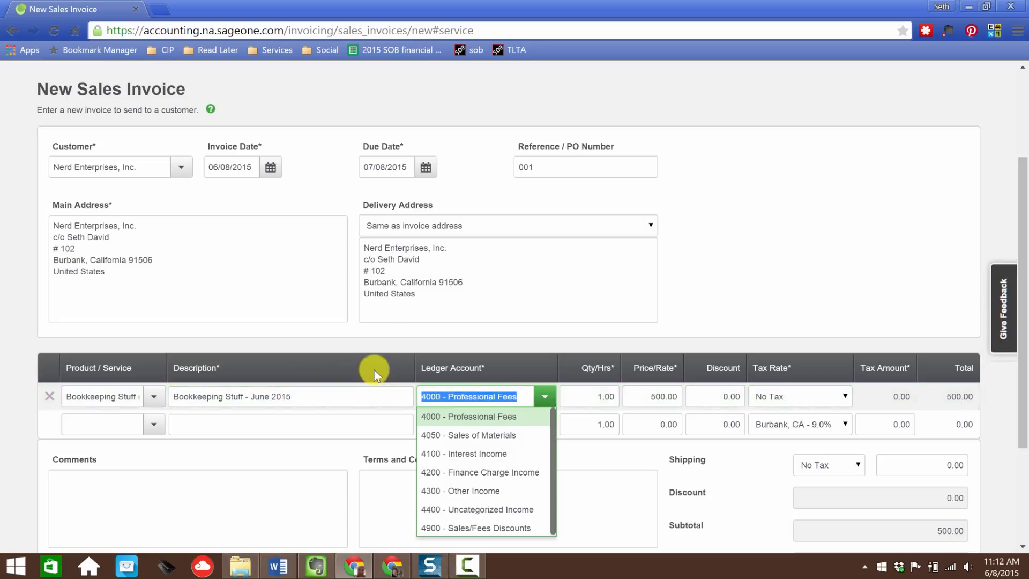
key("Tab")
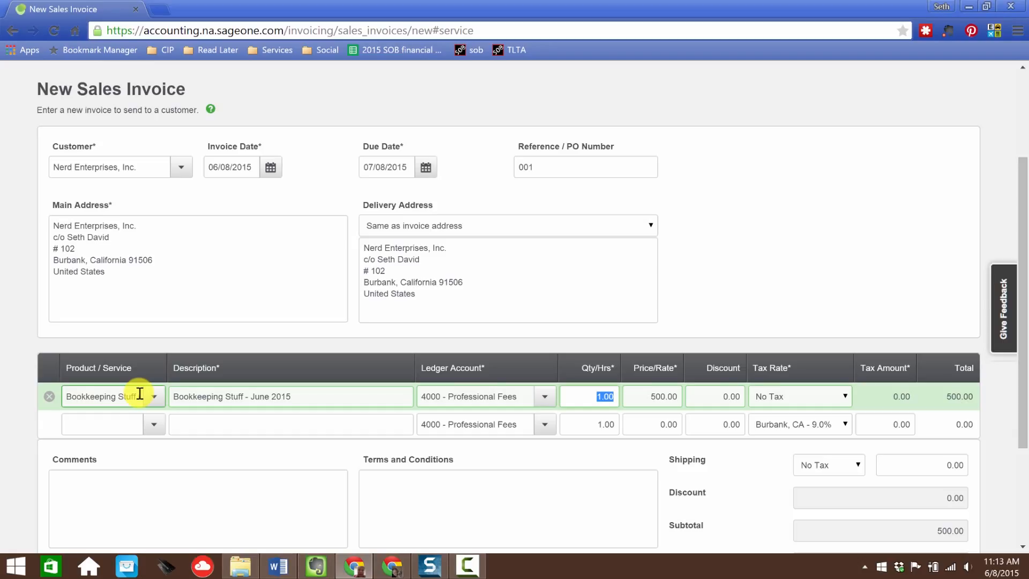
Step: Add the invoice comment "Thank you so much for your business"
key("Tab")
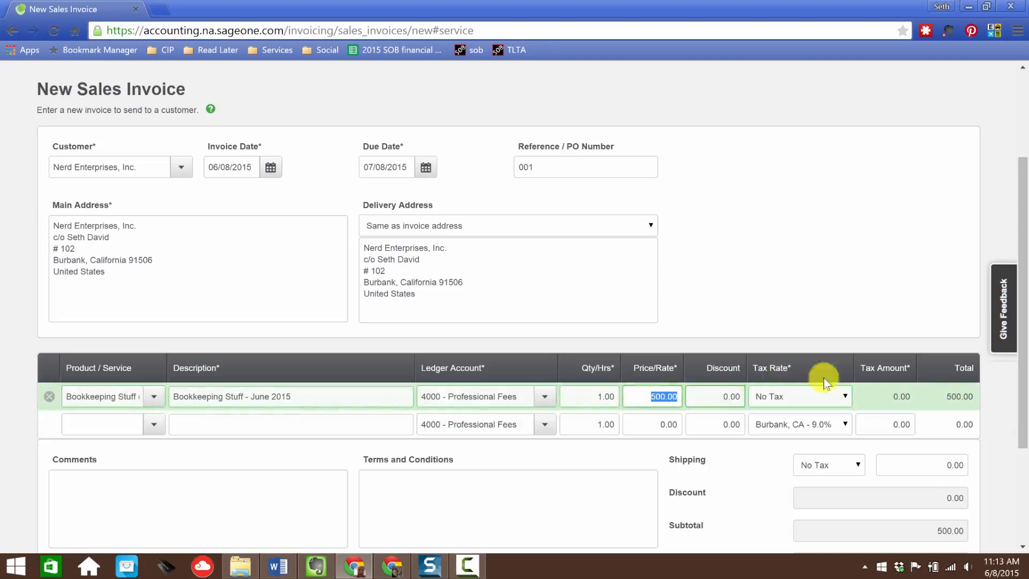
scroll(950, 403, "down", 3)
left_click(207, 383)
type("Th")
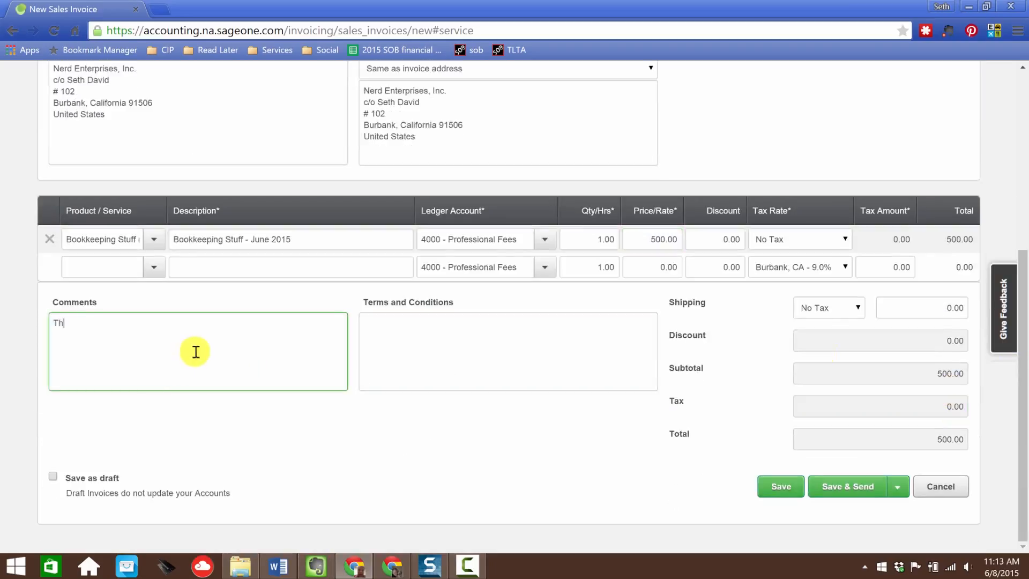
type("ank you so much")
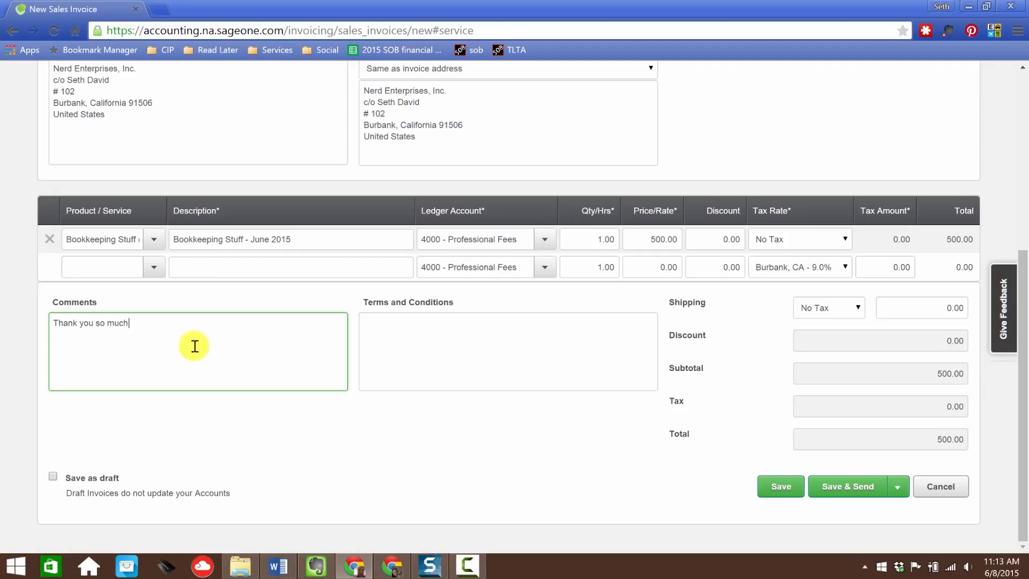
type(" for your business")
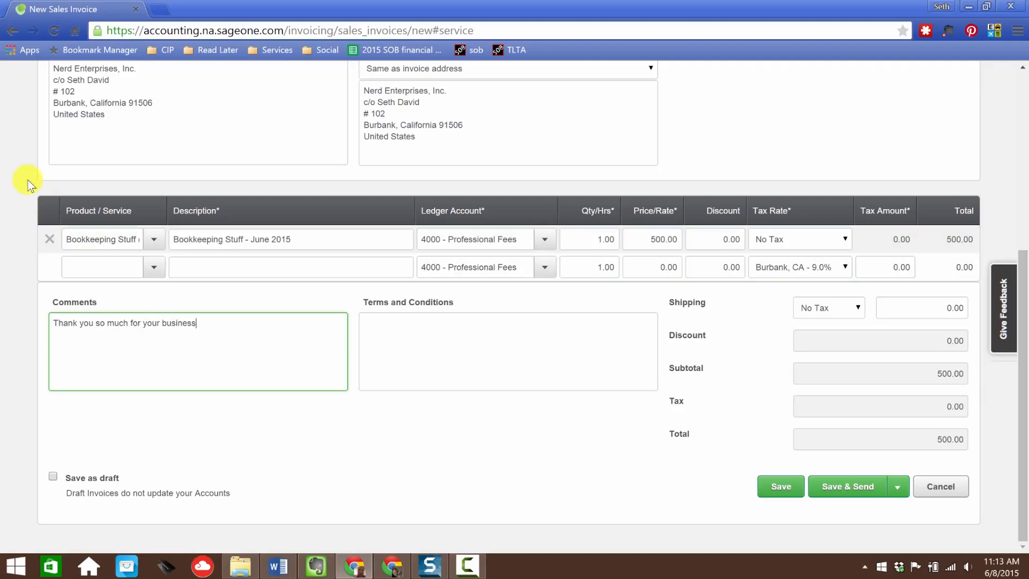
Step: Enter the terms and conditions "Due on the 1st, late after the 2nd"
key("Tab")
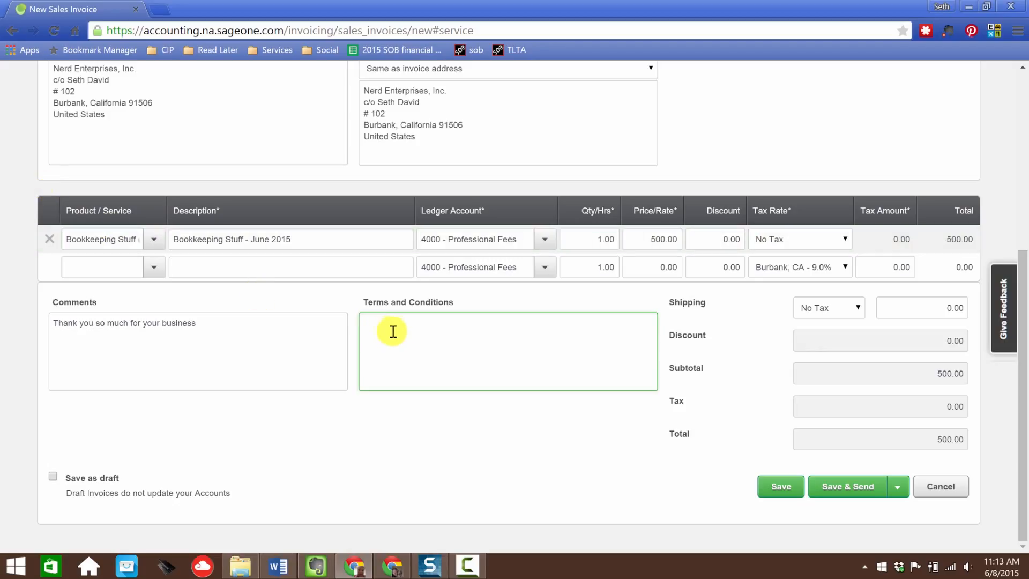
left_click(320, 340)
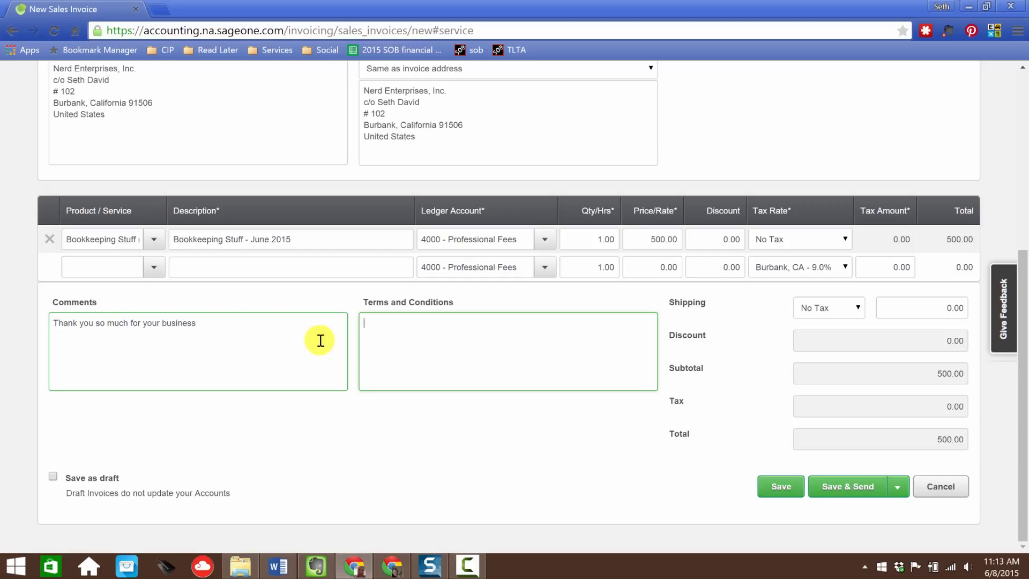
key("BackSpace")
type("Due on the")
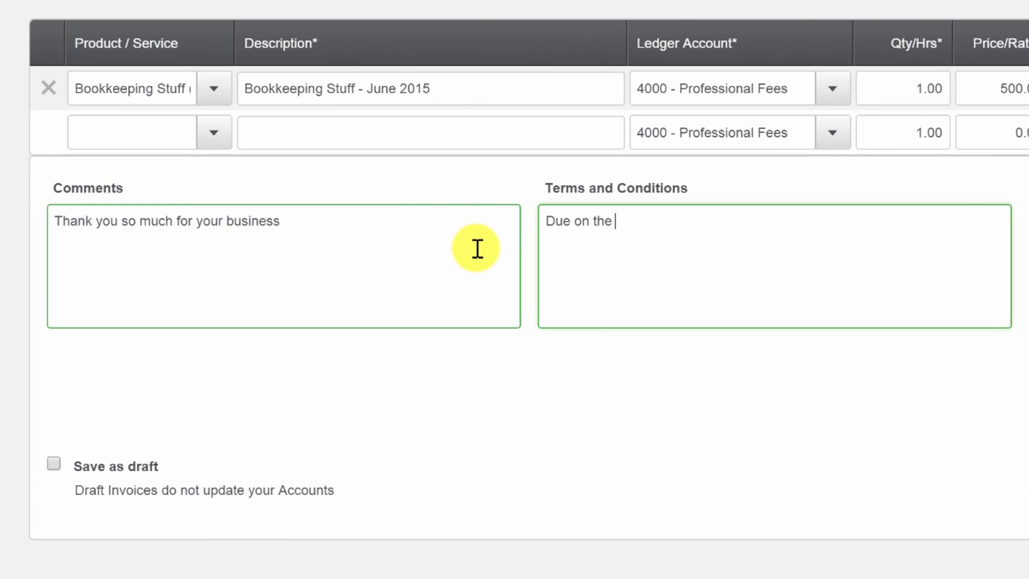
type(" ast,")
key("BackSpace")
key("BackSpace")
key("BackSpace")
type("1st, late after the 2nd")
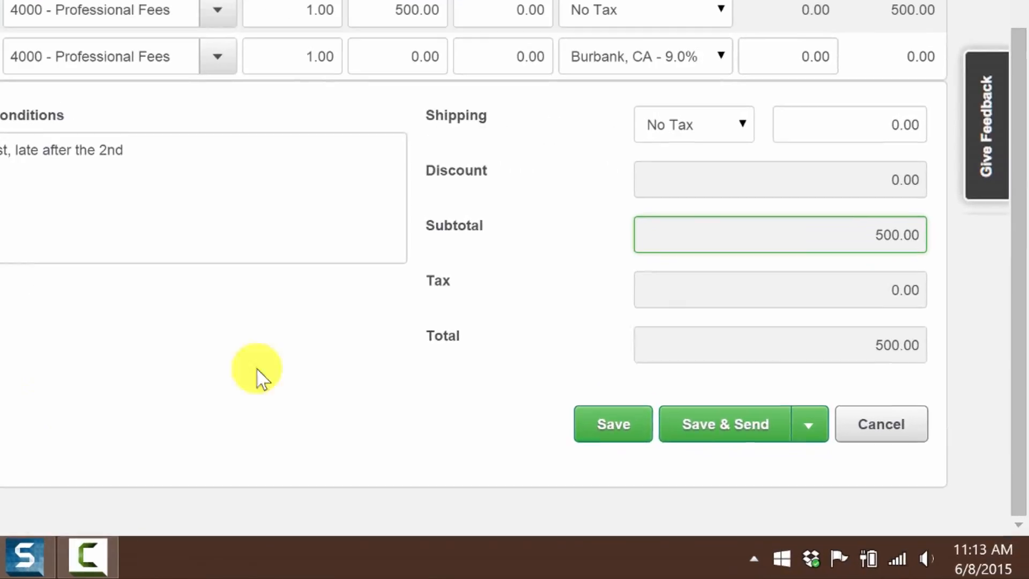
Step: Save the invoice and open it from the sales invoices list
left_click(798, 433)
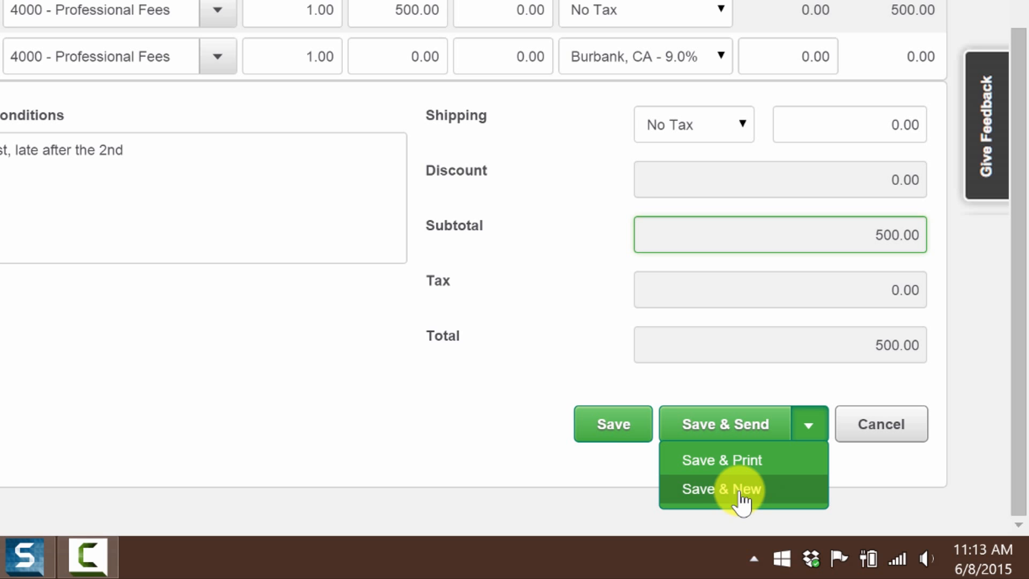
left_click(615, 430)
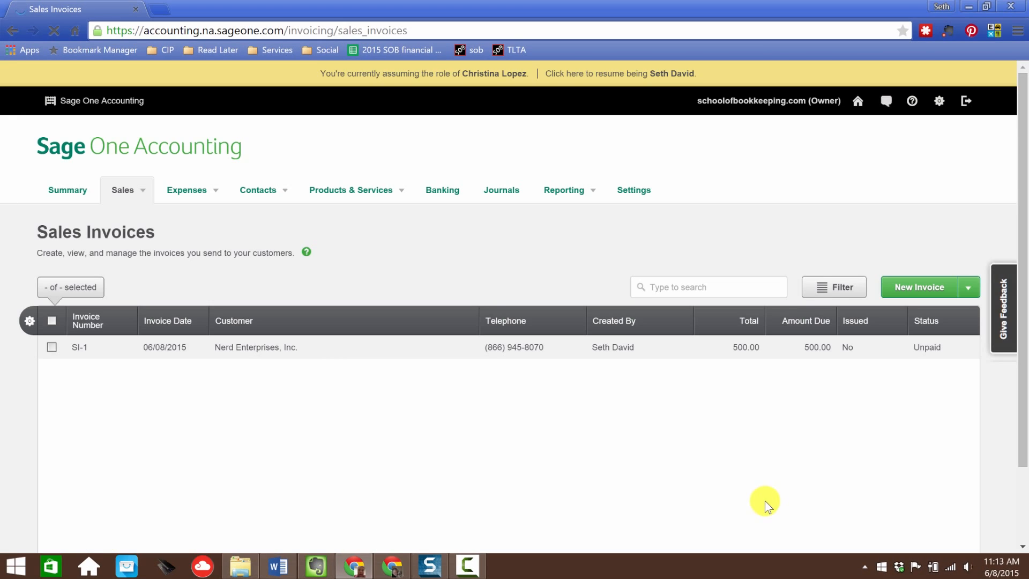
left_click(354, 347)
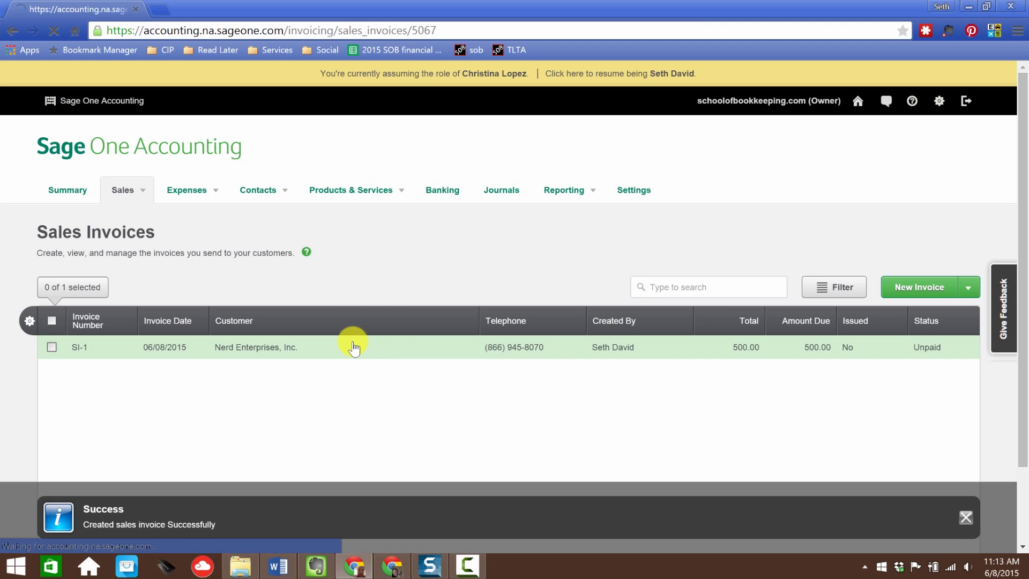
Step: Start emailing the invoice to the customer with the message "Pay me NOW"
scroll(735, 397, "down", 3)
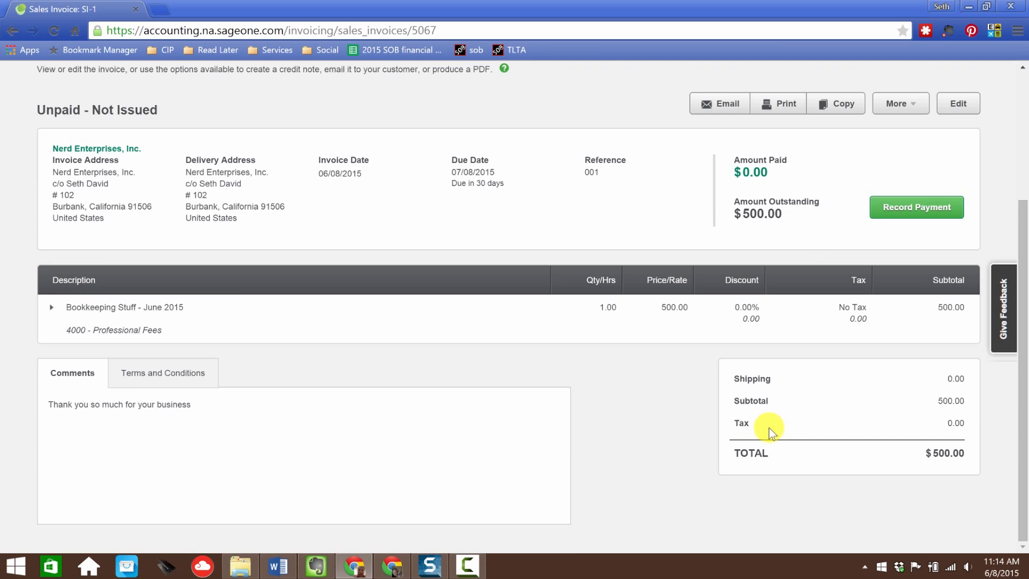
scroll(771, 426, "up", 3)
scroll(780, 452, "down", 3)
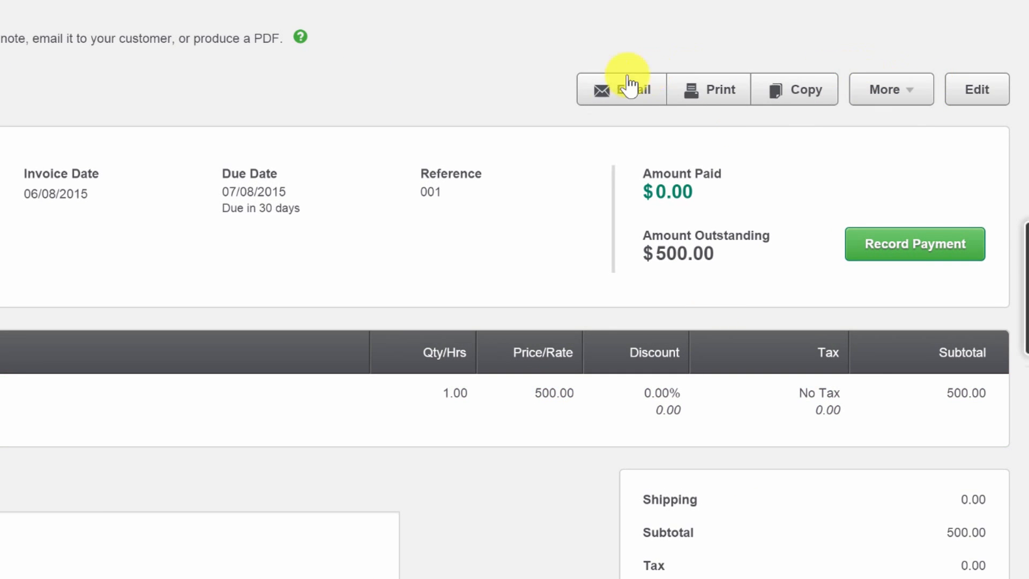
left_click(629, 86)
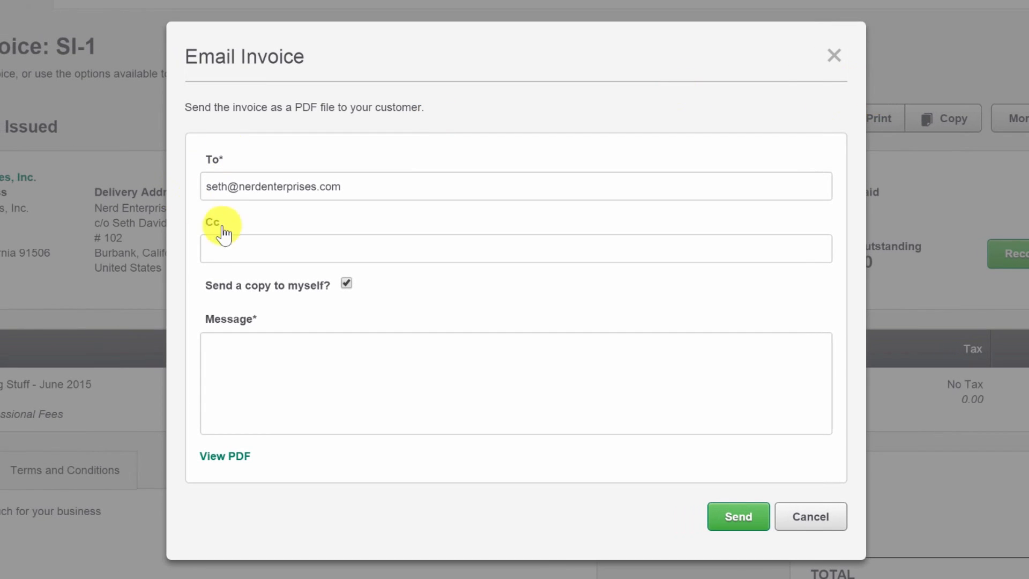
left_click(280, 246)
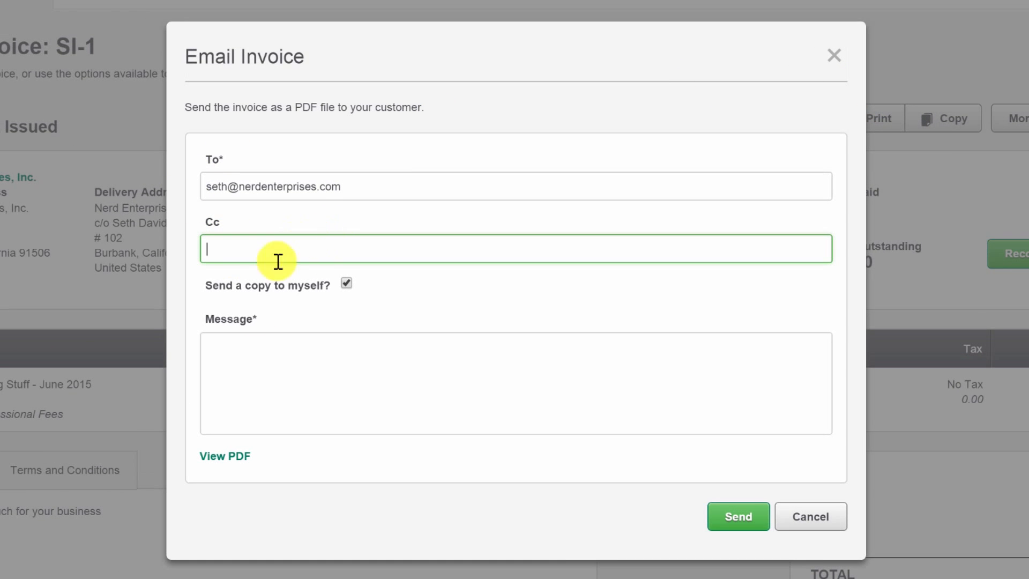
left_click(278, 385)
type("Pay me NOW")
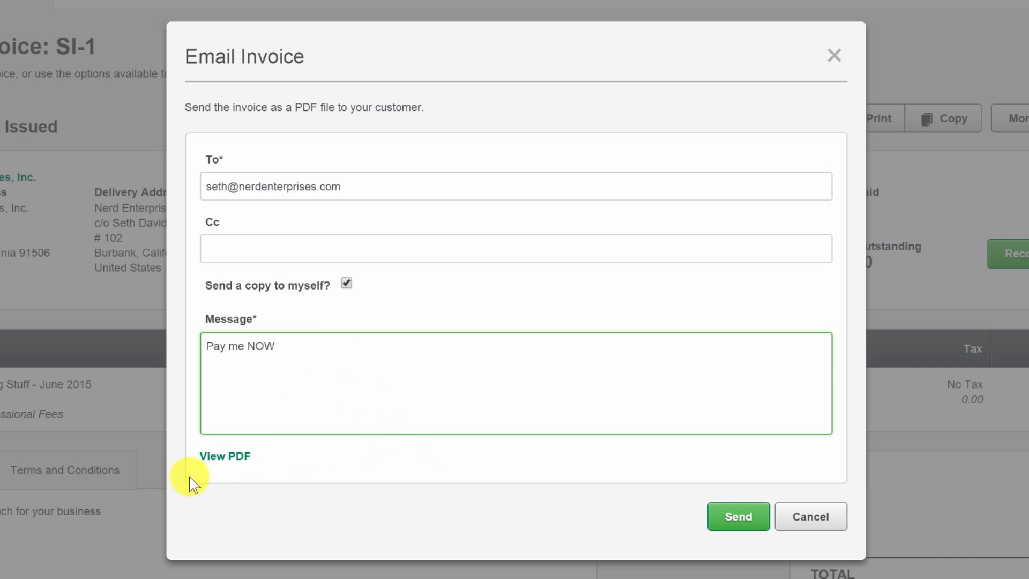
Step: Preview the invoice PDF and send the invoice email
left_click(224, 457)
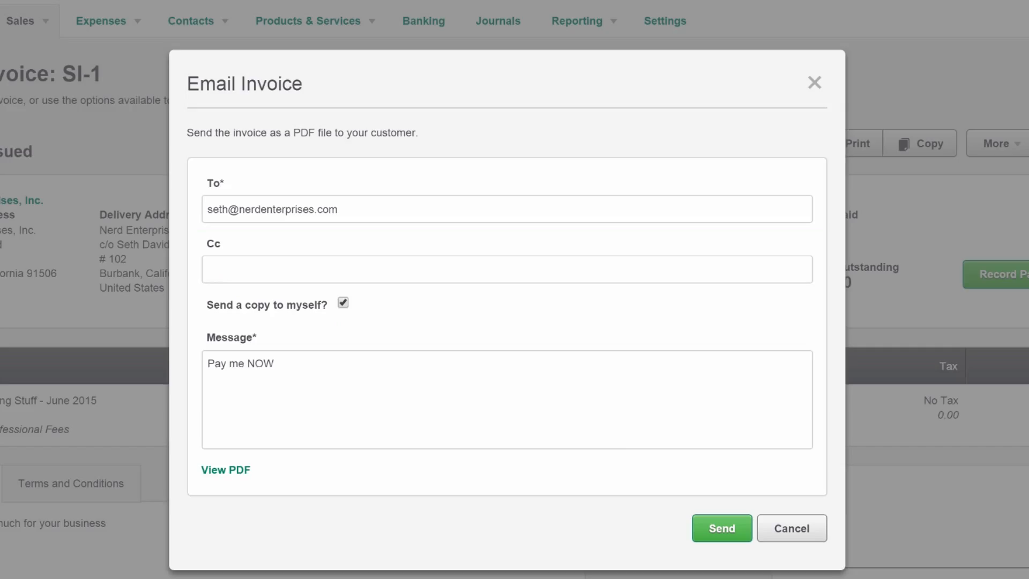
left_click(367, 412)
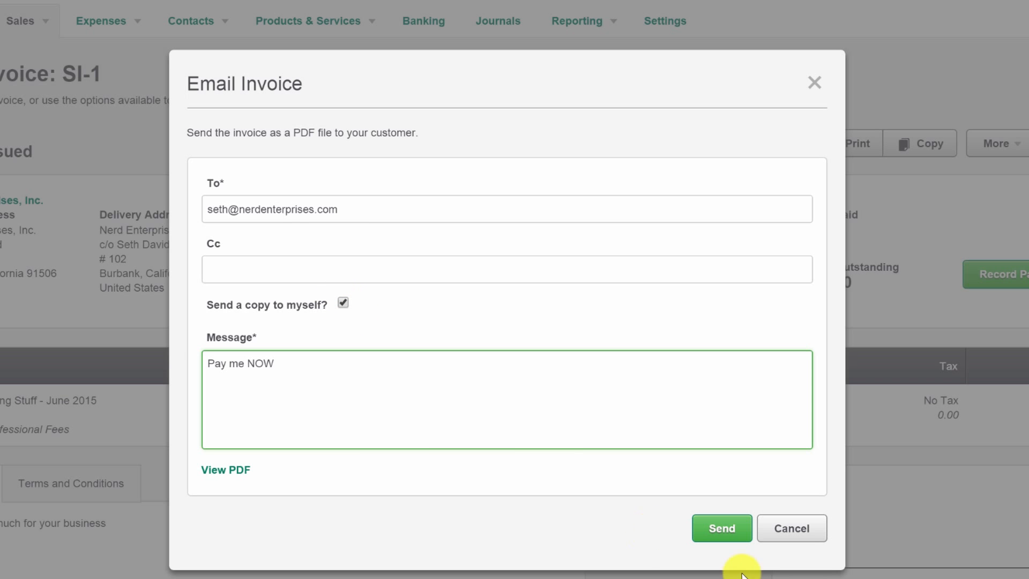
left_click(723, 531)
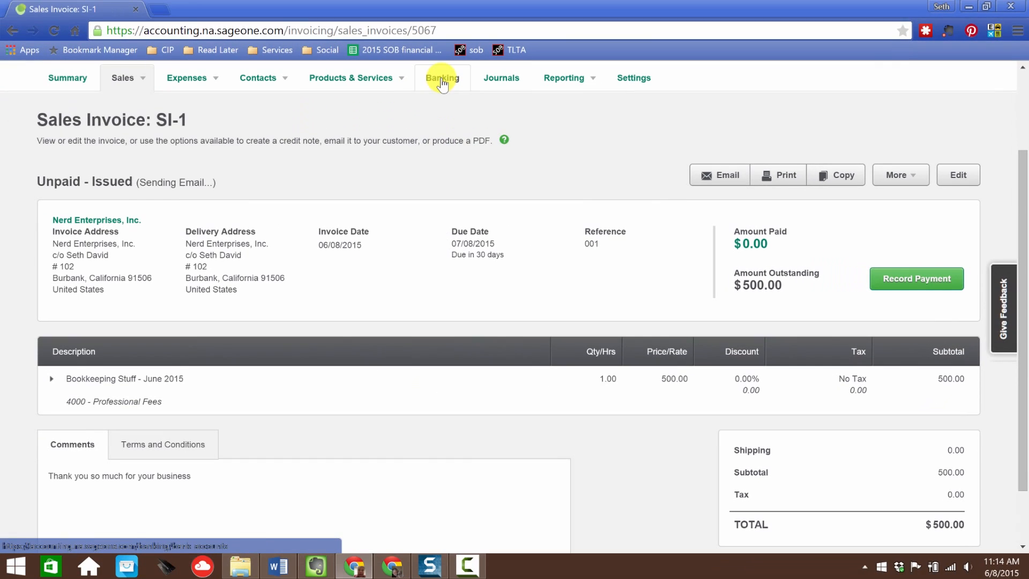
Step: Start a new customer receipt from Banking for Nerd Enterprises, Inc
left_click(440, 80)
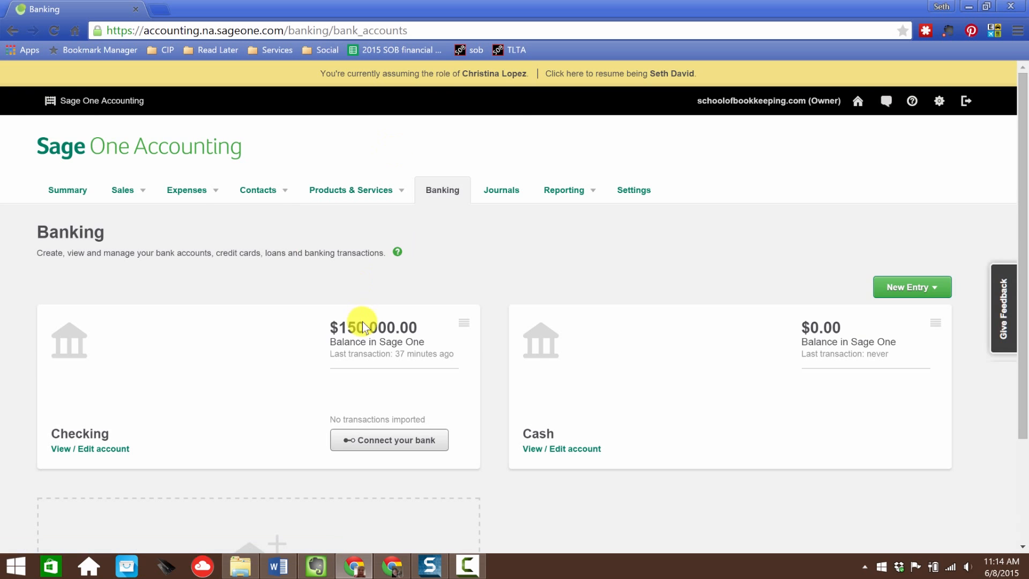
left_click(905, 287)
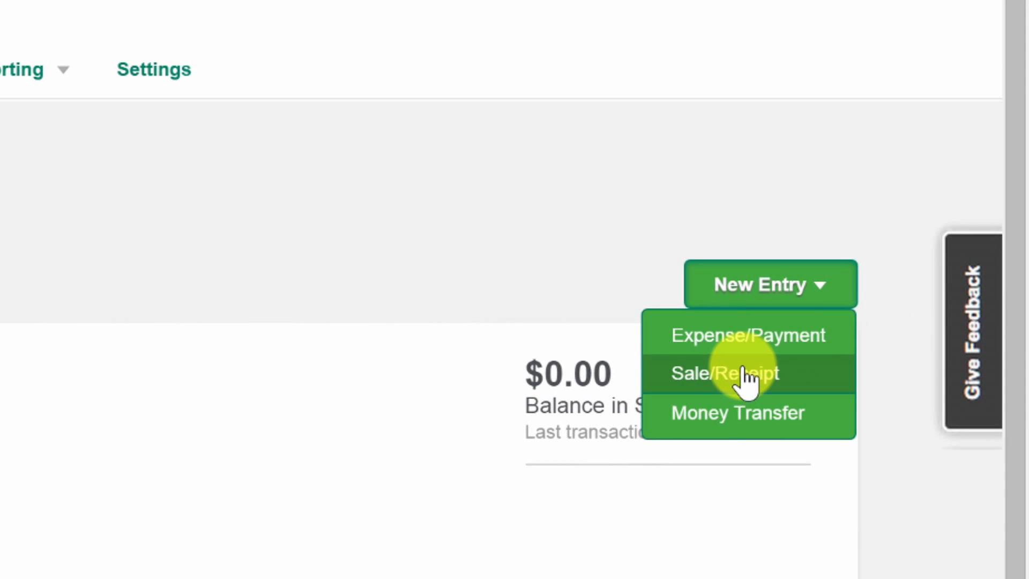
left_click(745, 378)
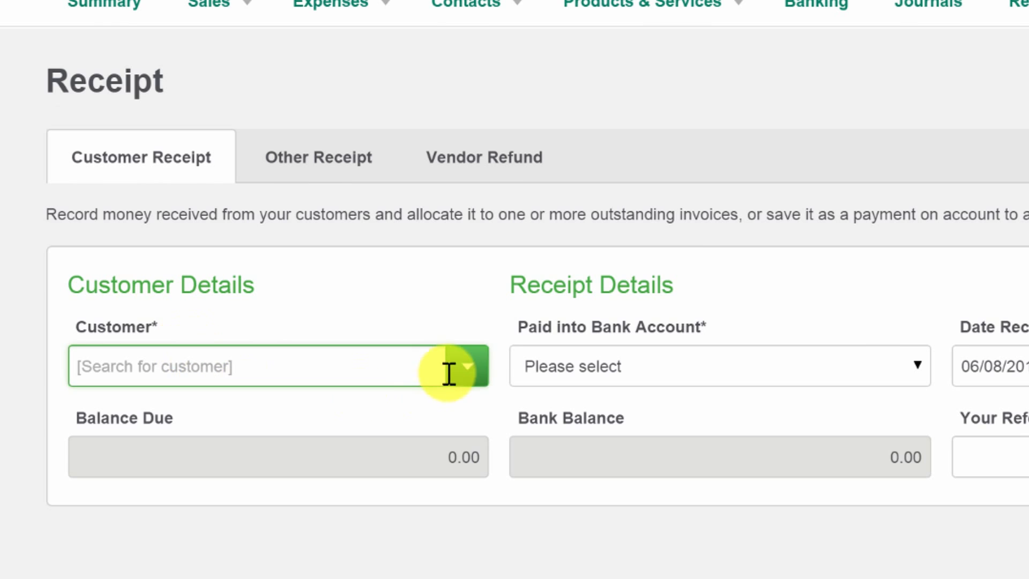
left_click(467, 366)
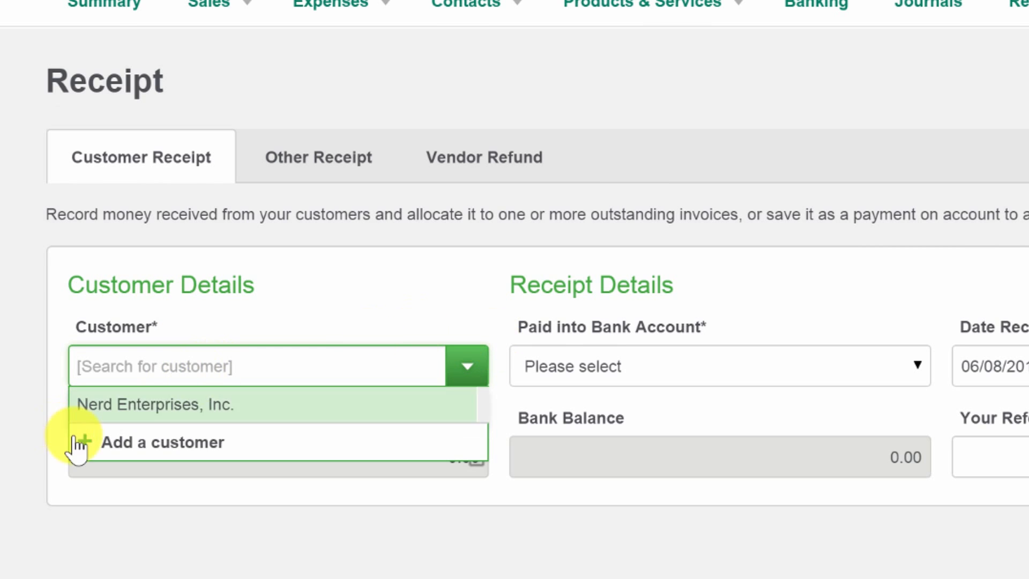
left_click(127, 413)
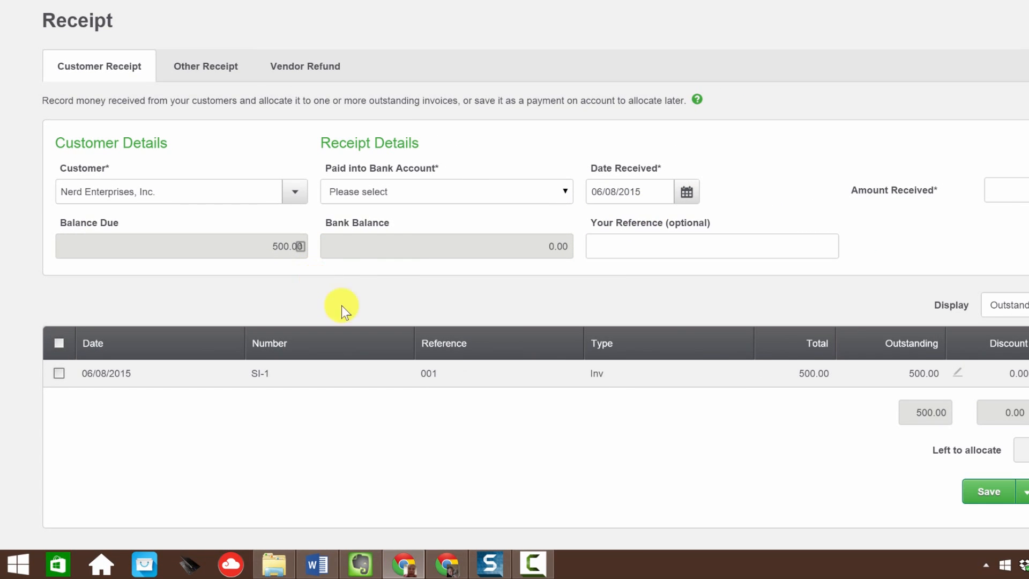
Step: Apply the receipt to invoice SI-1, deposit it into the Checking account, and save it
left_click(59, 373)
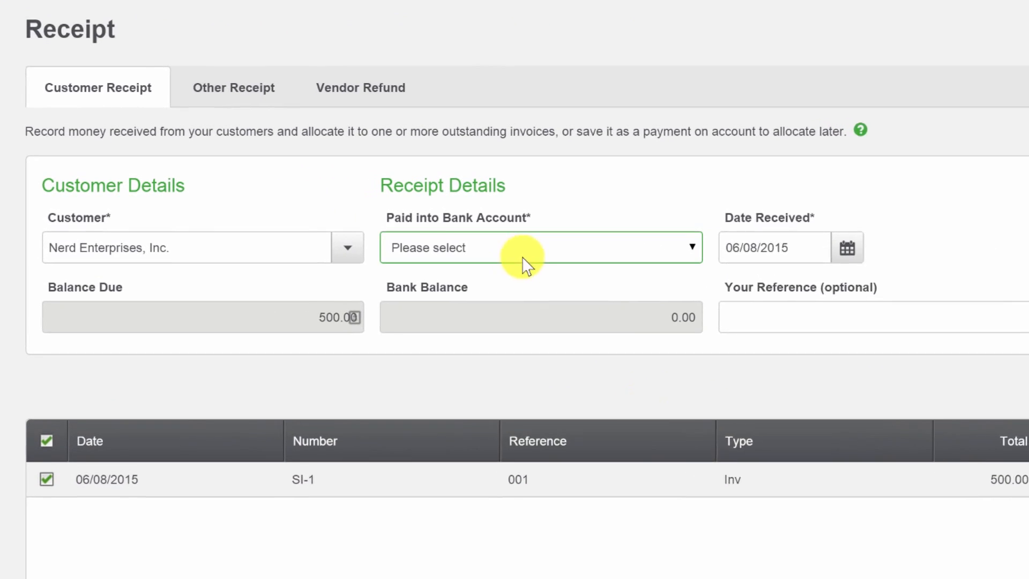
left_click(505, 252)
left_click(481, 291)
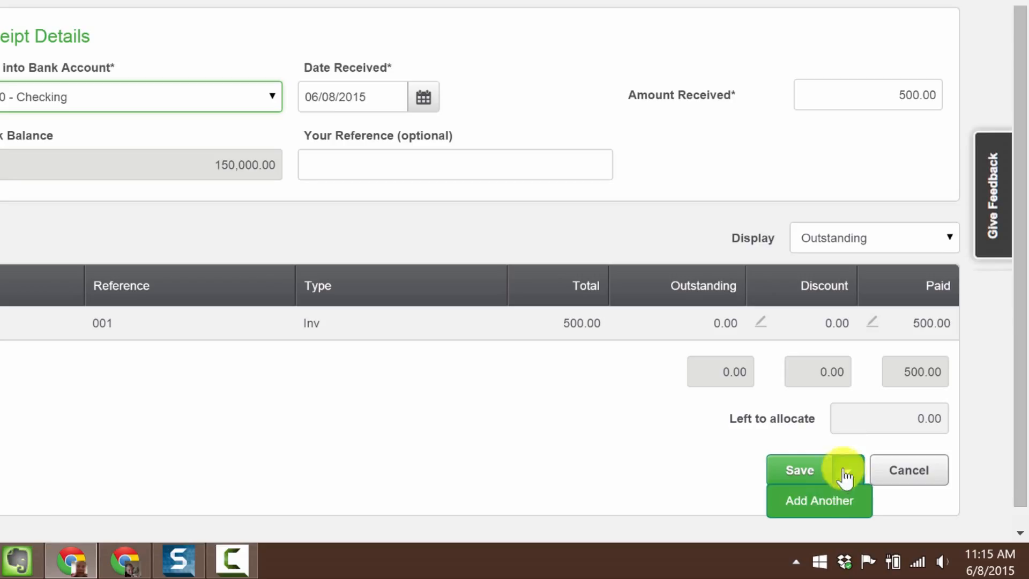
mouse_move(855, 488)
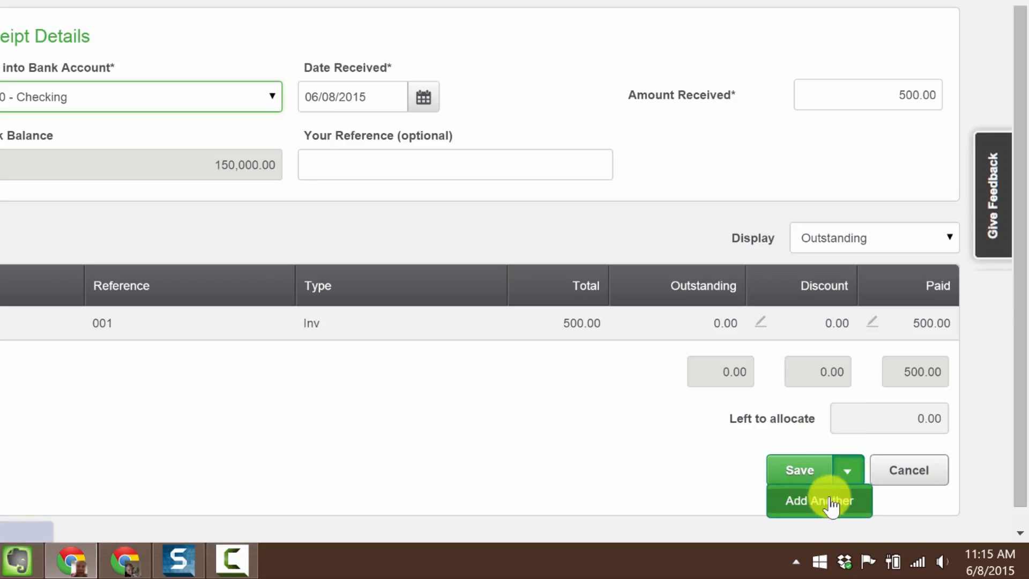
left_click(802, 470)
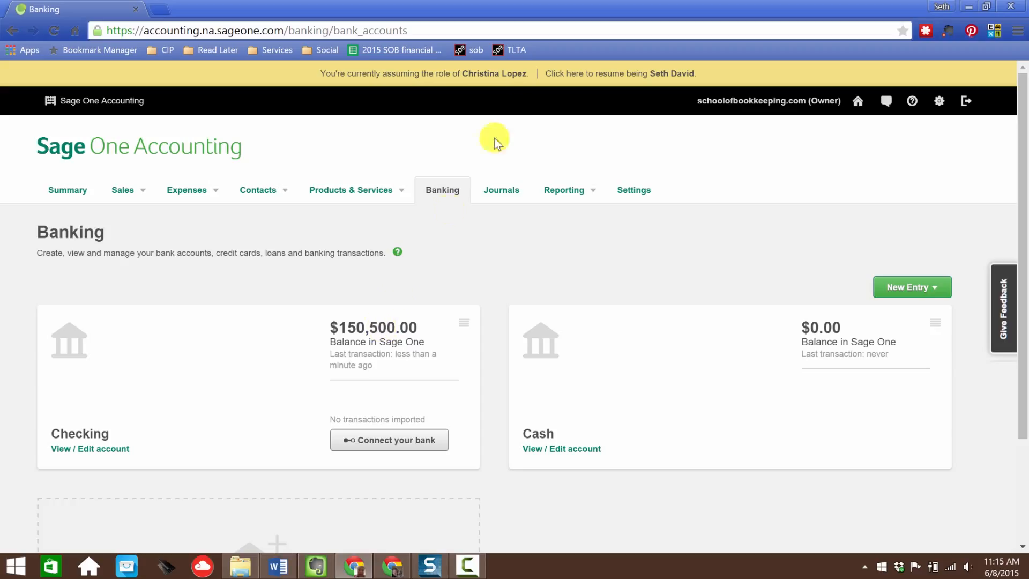
Step: Open the Balance Sheet Report
left_click(574, 198)
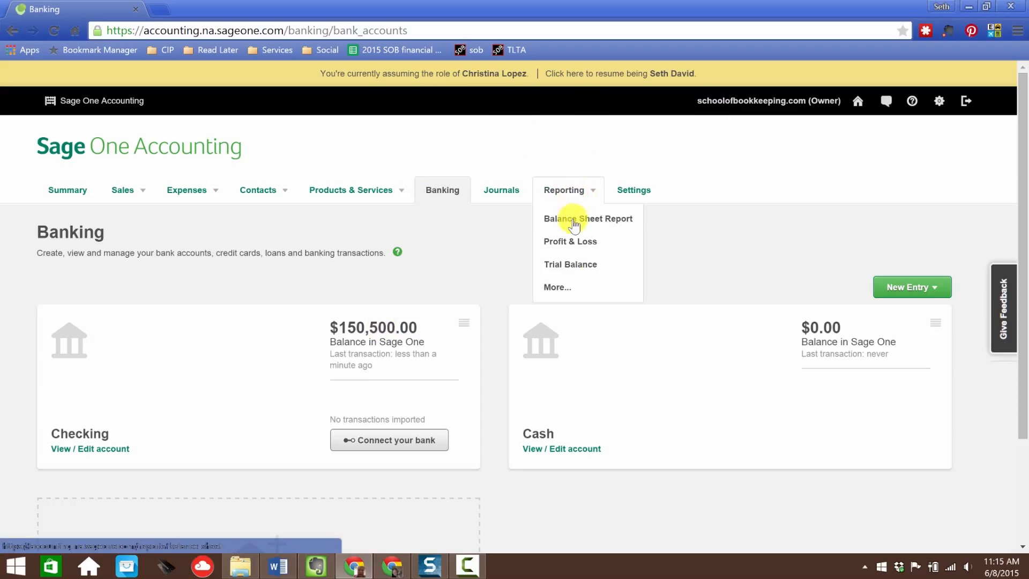
left_click(568, 219)
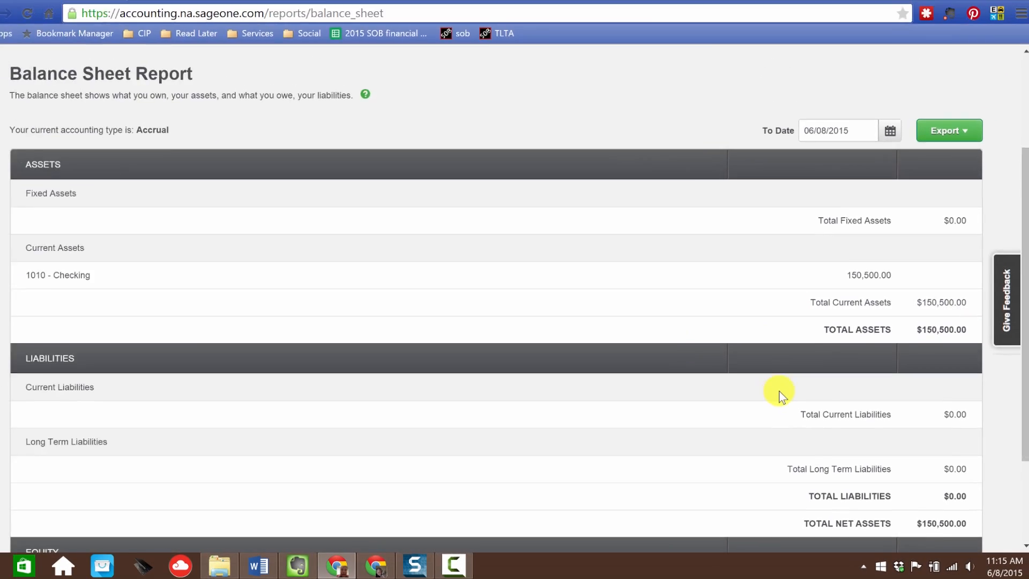
Step: Scroll through the balance sheet to review its assets, liabilities and equity sections
scroll(779, 391, "down", 2)
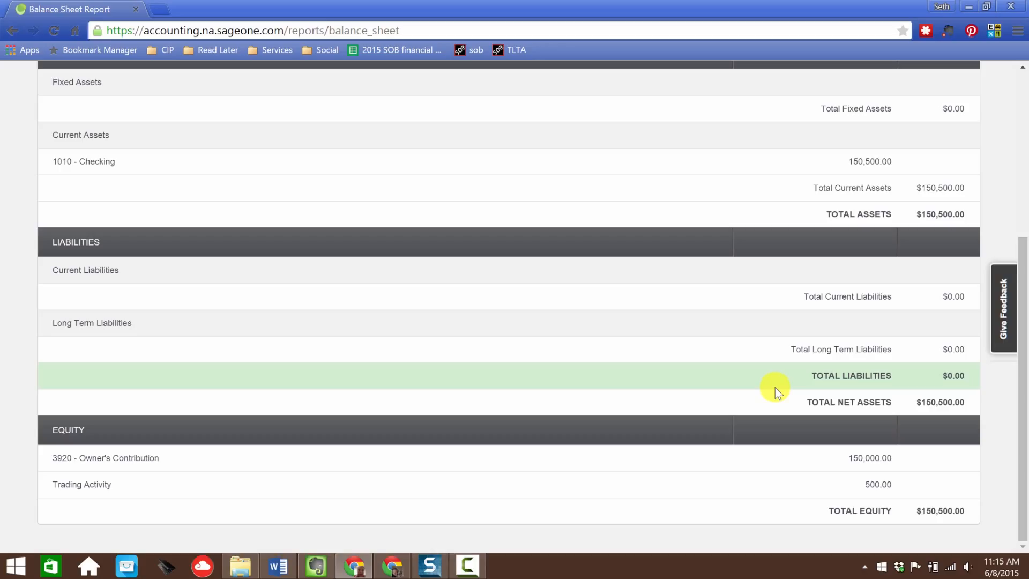
scroll(775, 390, "up", 5)
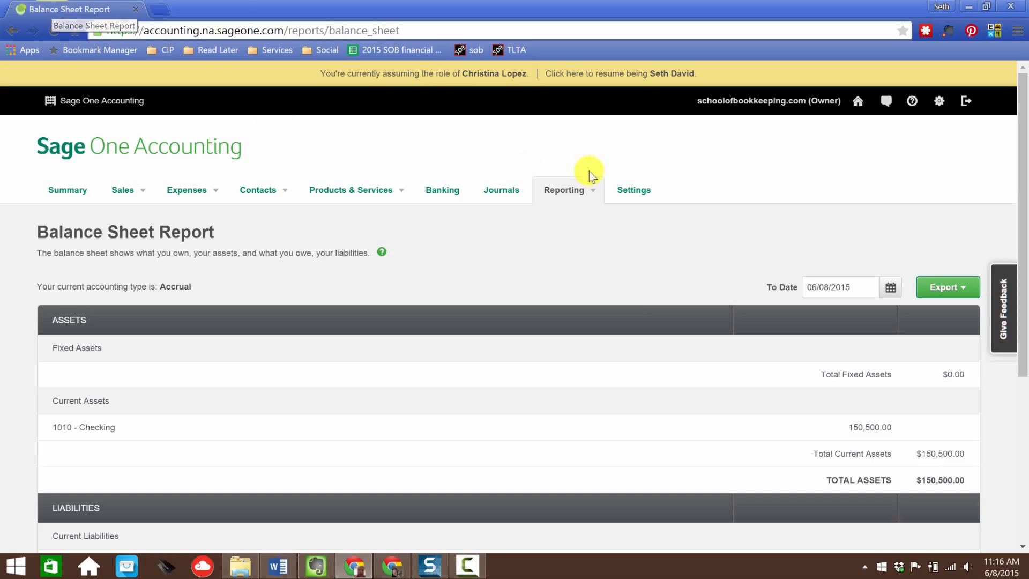
Step: Duplicate the browser tab and open the Profit and Loss Report in the new tab
right_click(109, 11)
left_click(134, 58)
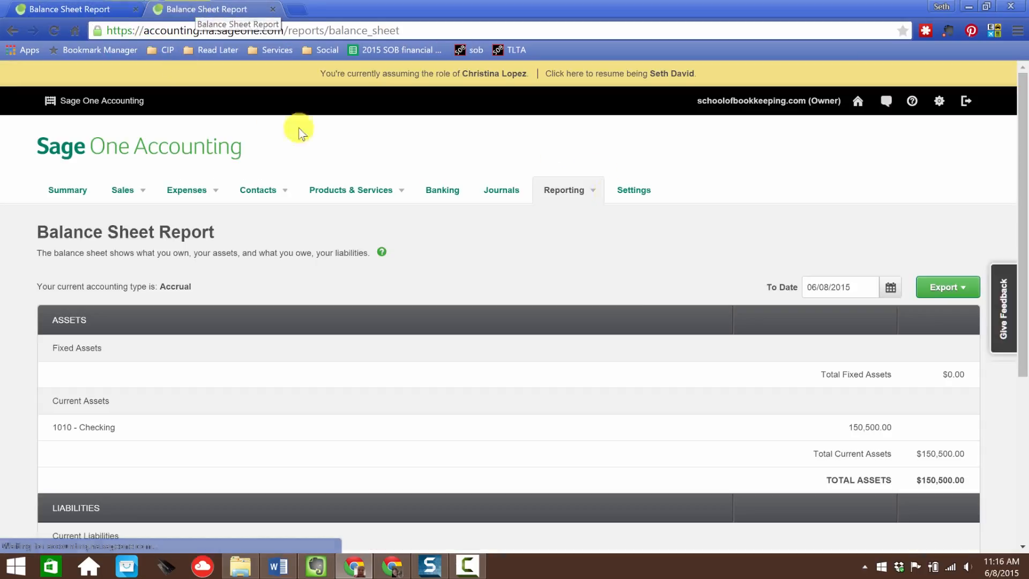
mouse_move(574, 191)
left_click(560, 241)
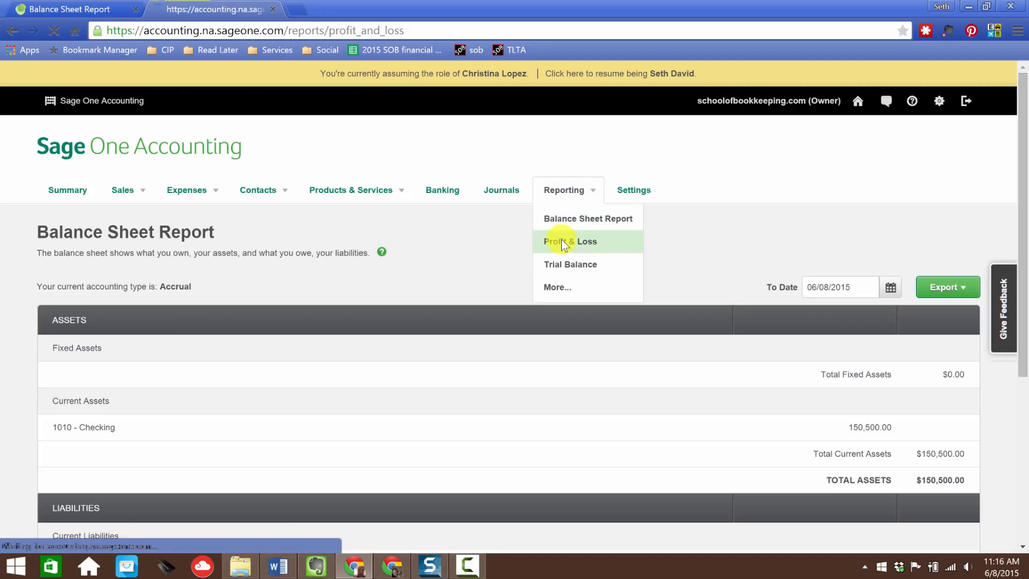
scroll(589, 257, "down", 1)
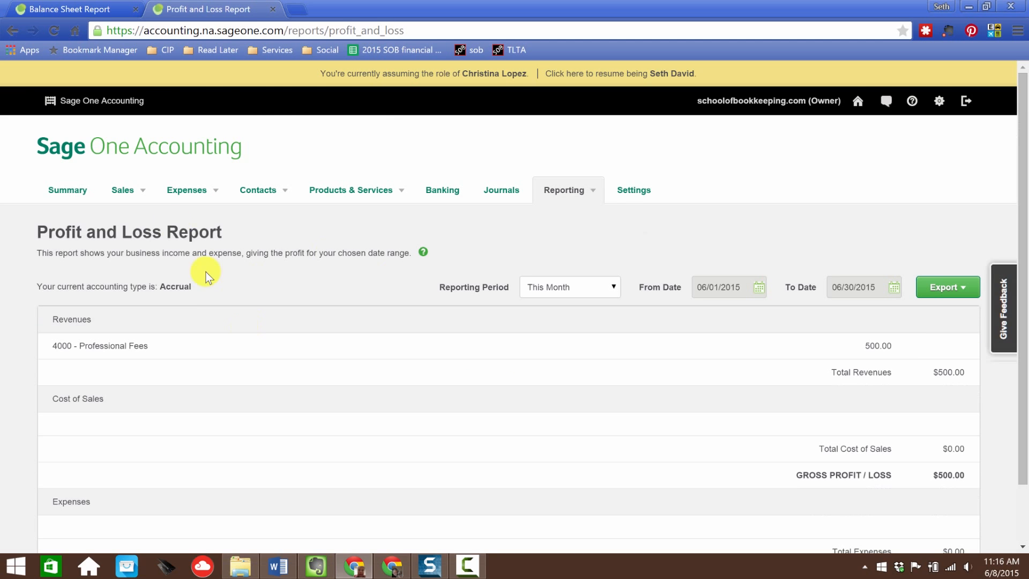
Step: Return to the Balance Sheet Report tab and review the equity section against the profit and loss
left_click(99, 10)
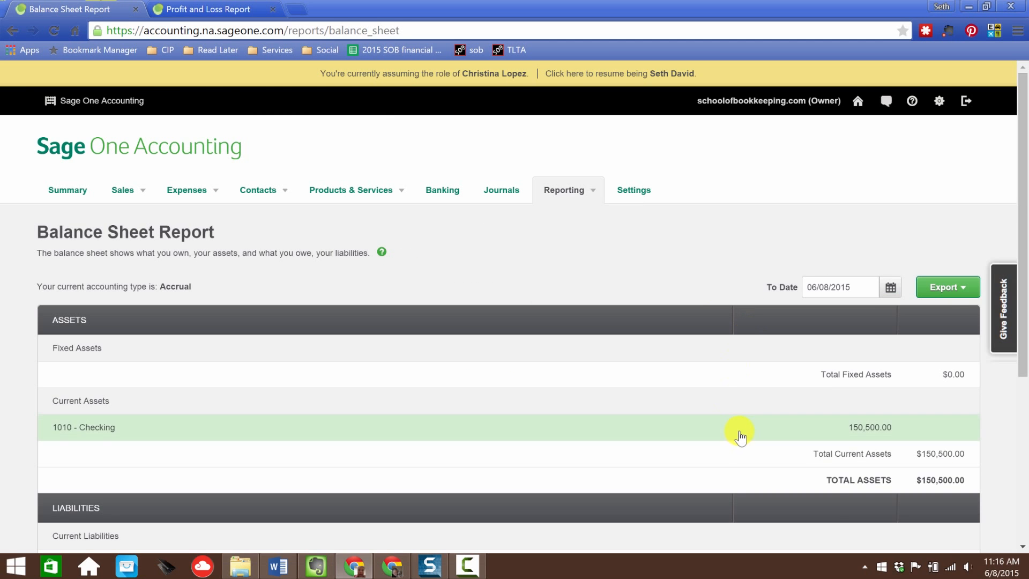
scroll(746, 428, "down", 5)
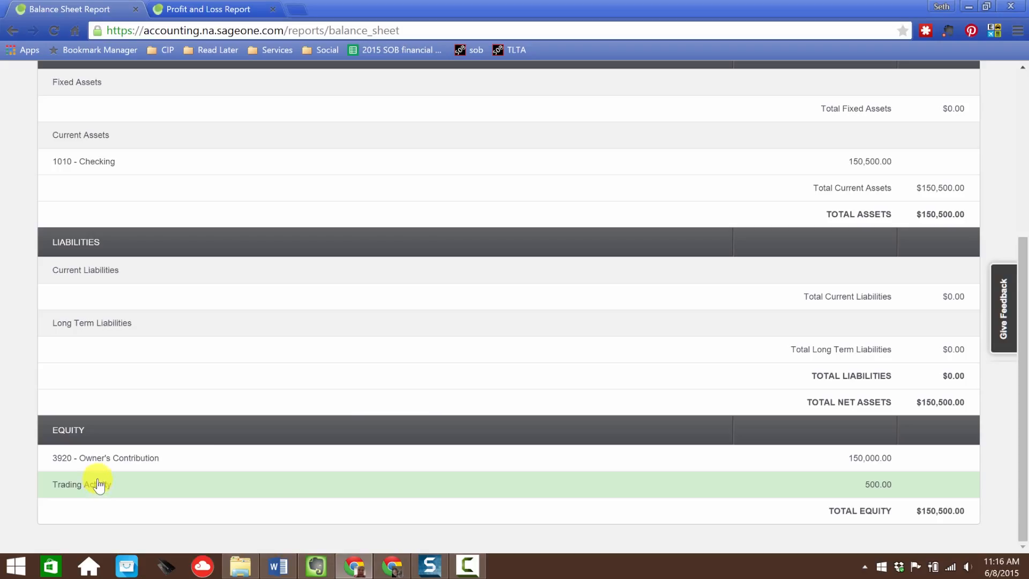
scroll(430, 423, "up", 5)
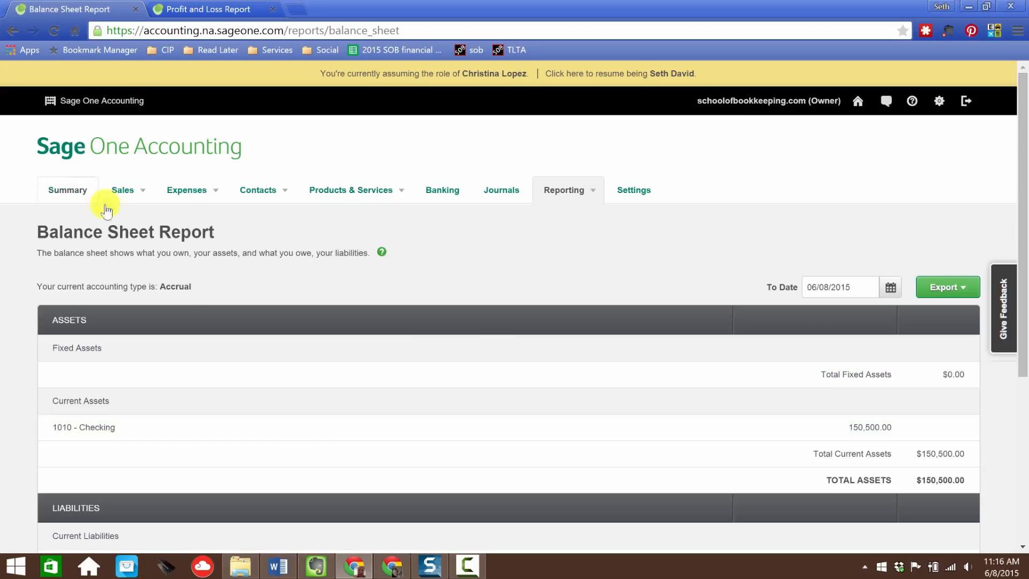
Step: Open the Sales Credit Notes list and show its date and status filters
left_click(120, 192)
left_click(142, 244)
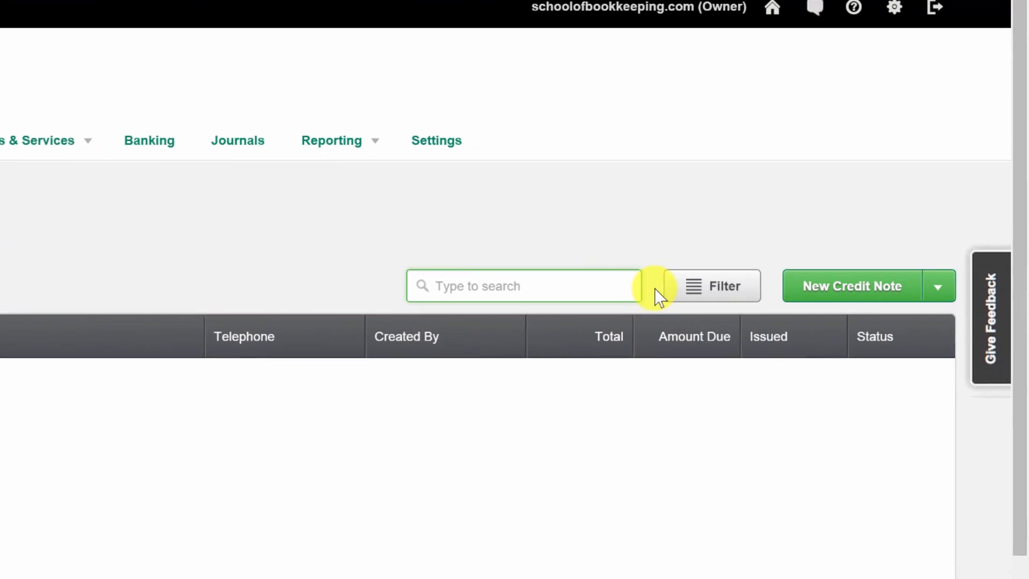
left_click(708, 289)
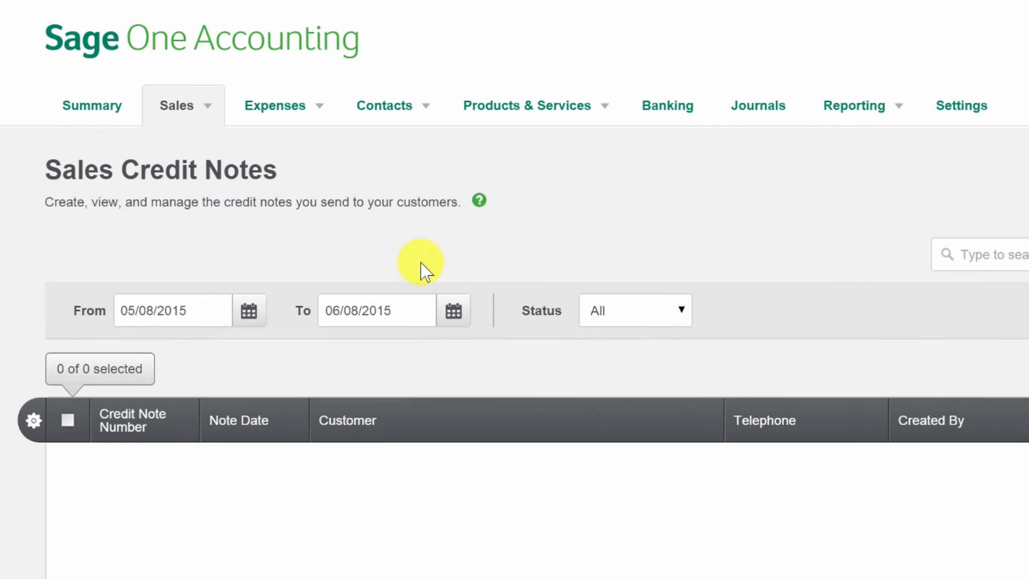
left_click(619, 319)
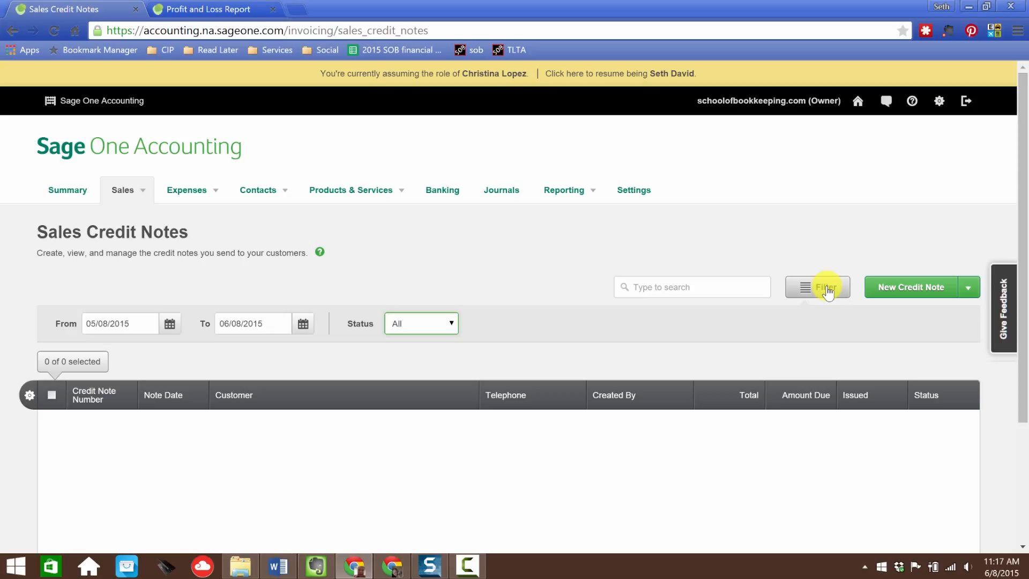
Step: Start a new sales credit note for customer Nerd Enterprises, Inc
left_click(907, 287)
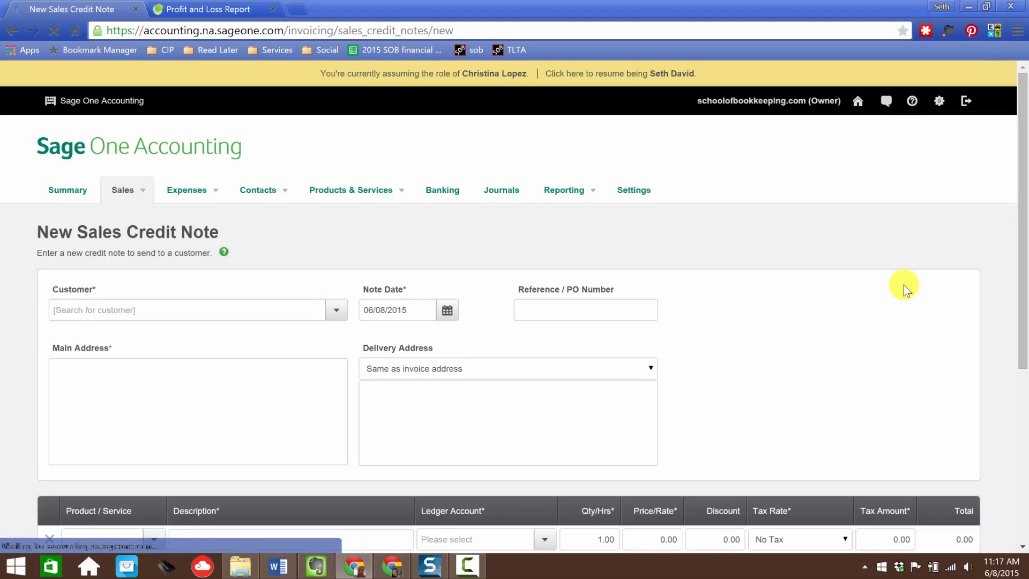
left_click(160, 309)
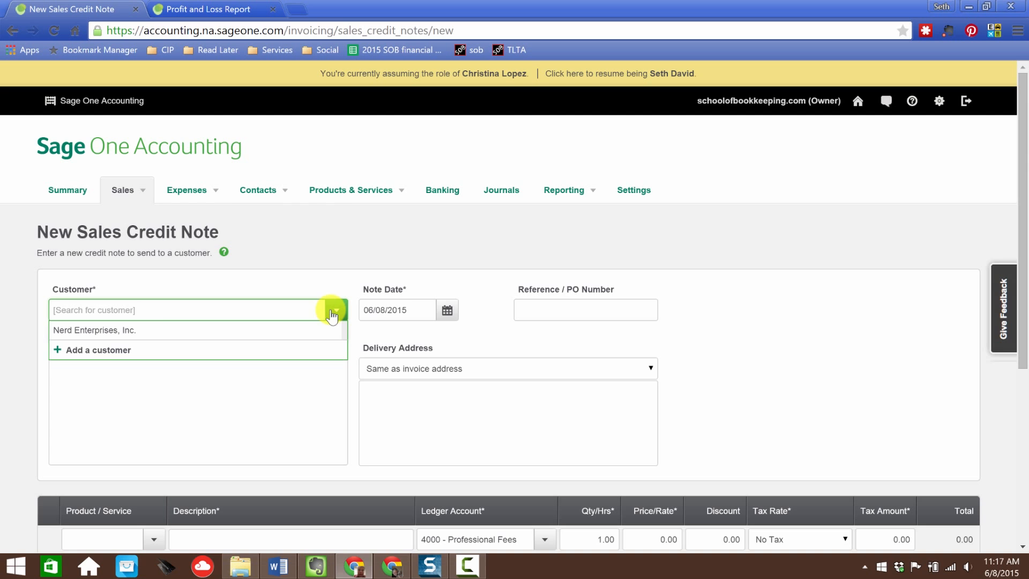
left_click(105, 330)
left_click(525, 318)
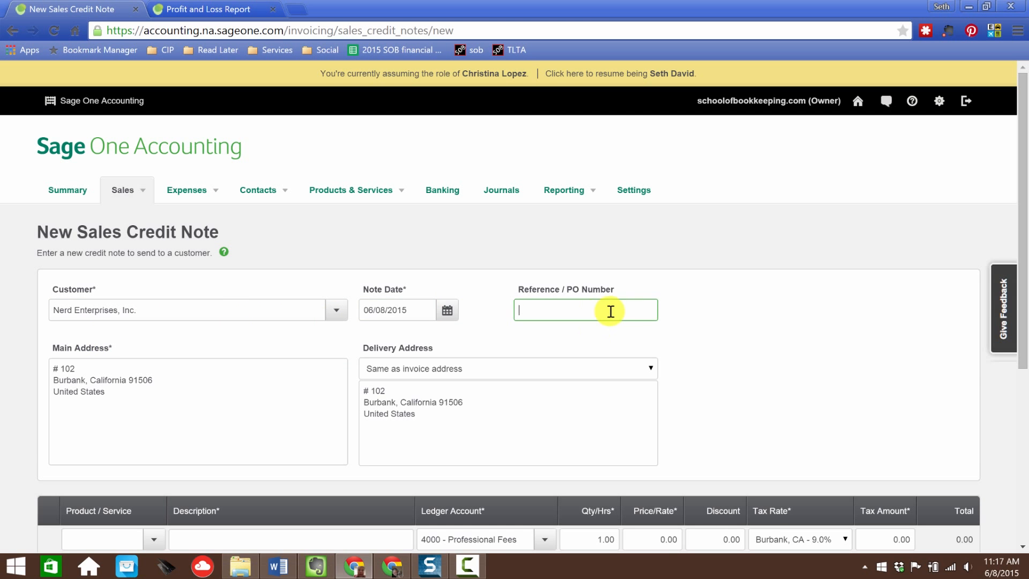
scroll(609, 312, "down", 3)
left_click(92, 220)
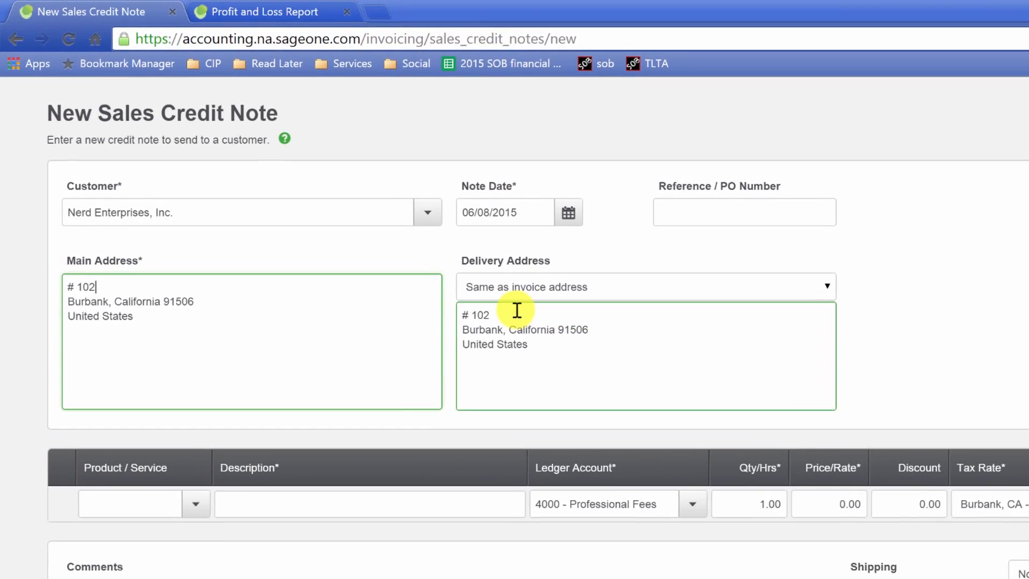
left_click(388, 250)
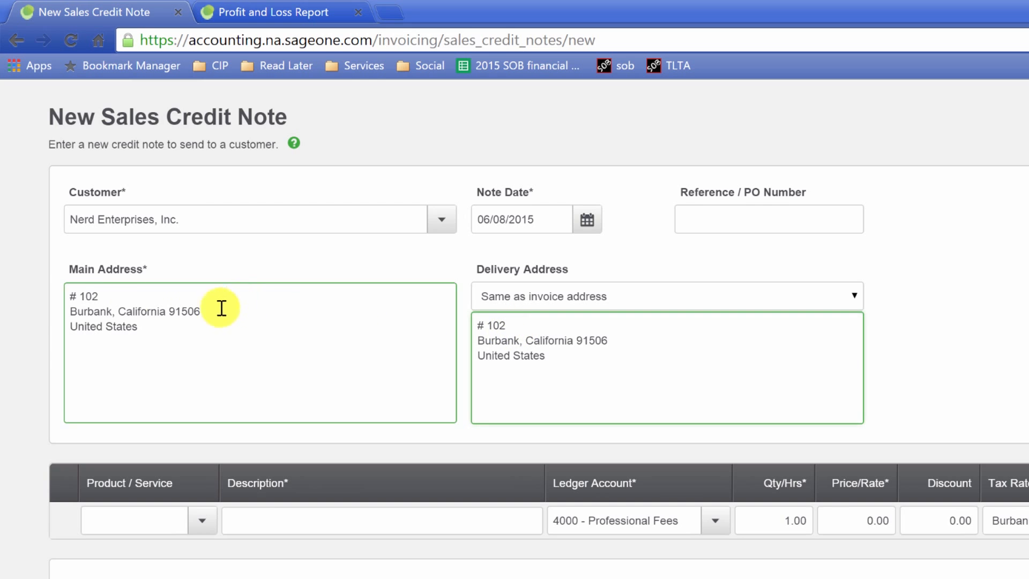
left_click(73, 295)
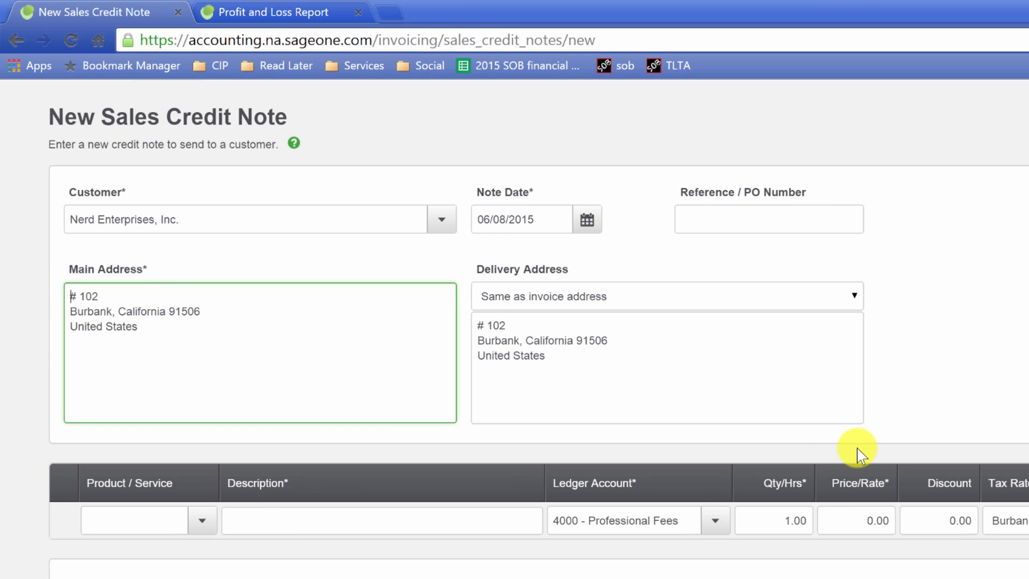
scroll(860, 461, "down", 3)
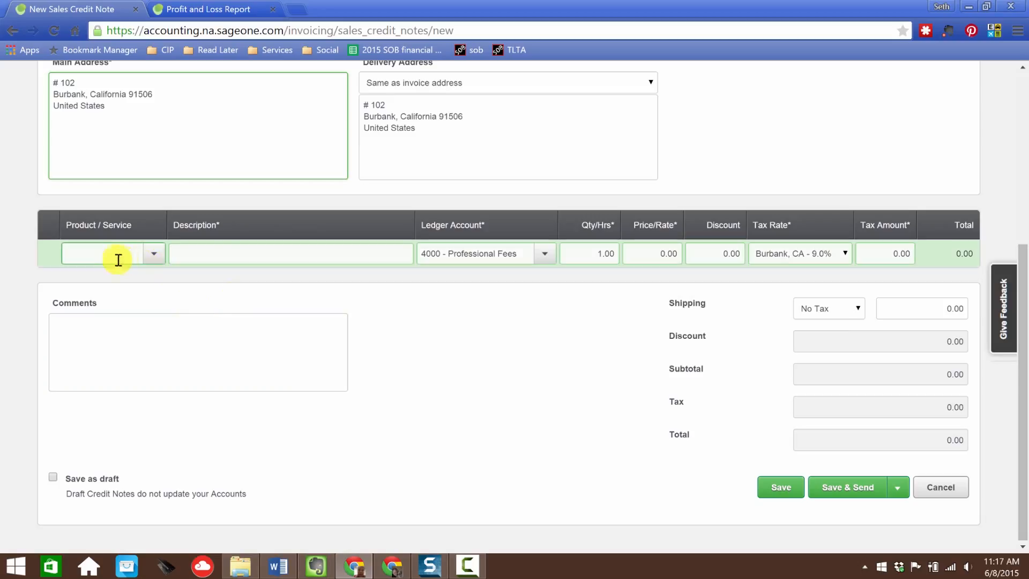
Step: Add a Bookkeeping Stuff line to the credit note and set its ledger account to 4900 - Sales/Fees Discounts
left_click(118, 260)
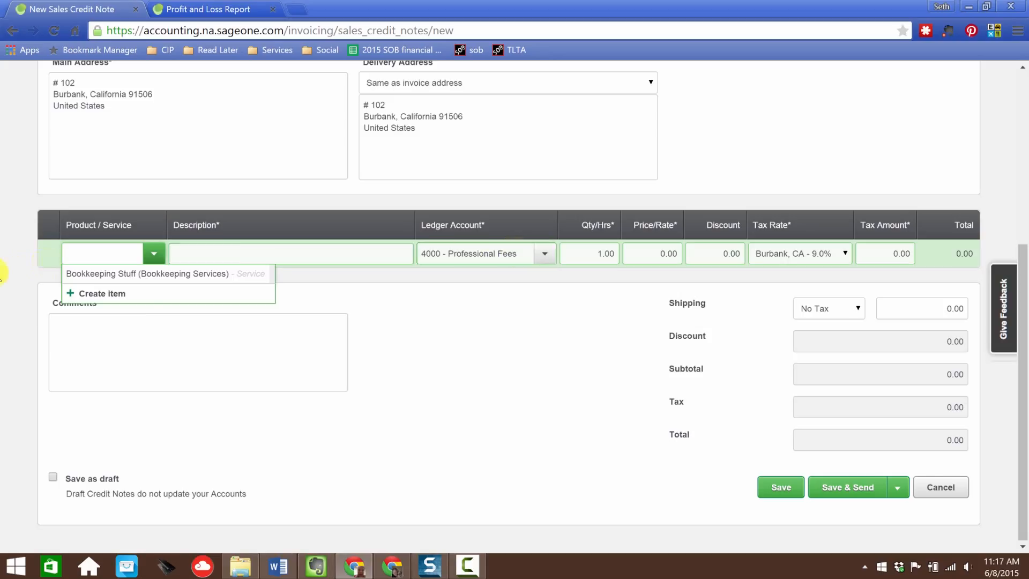
left_click(127, 273)
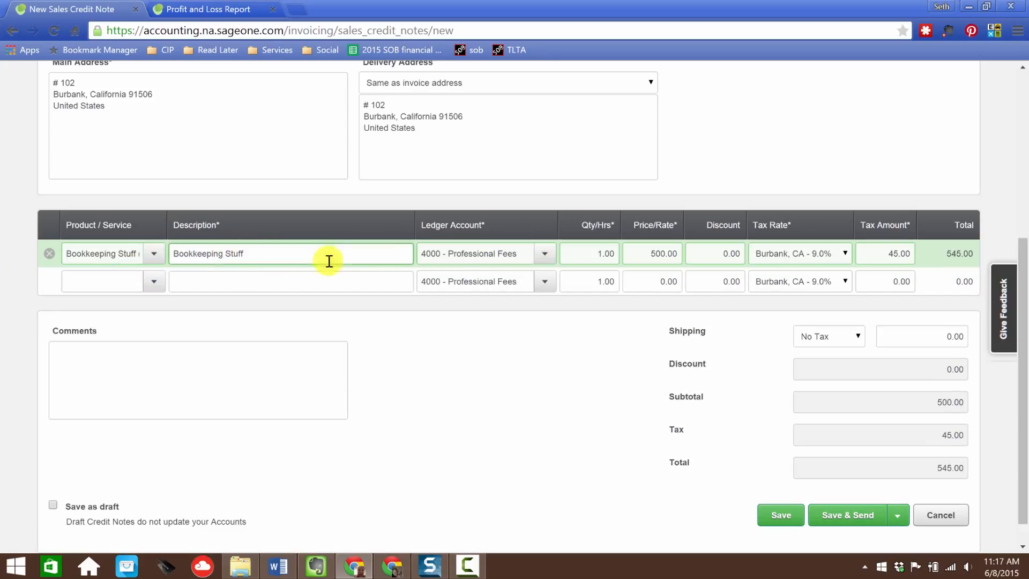
left_click(546, 255)
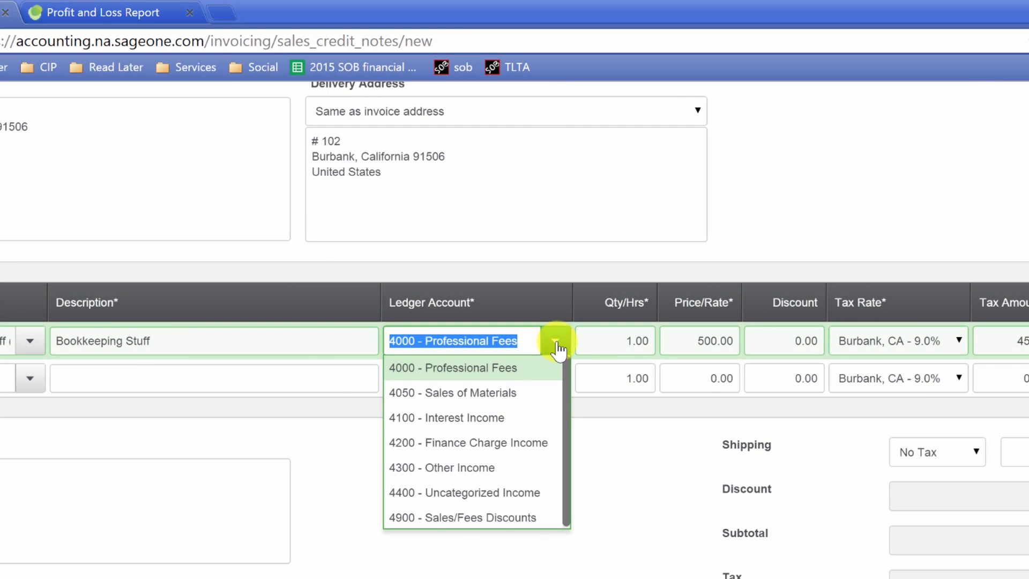
left_click(458, 516)
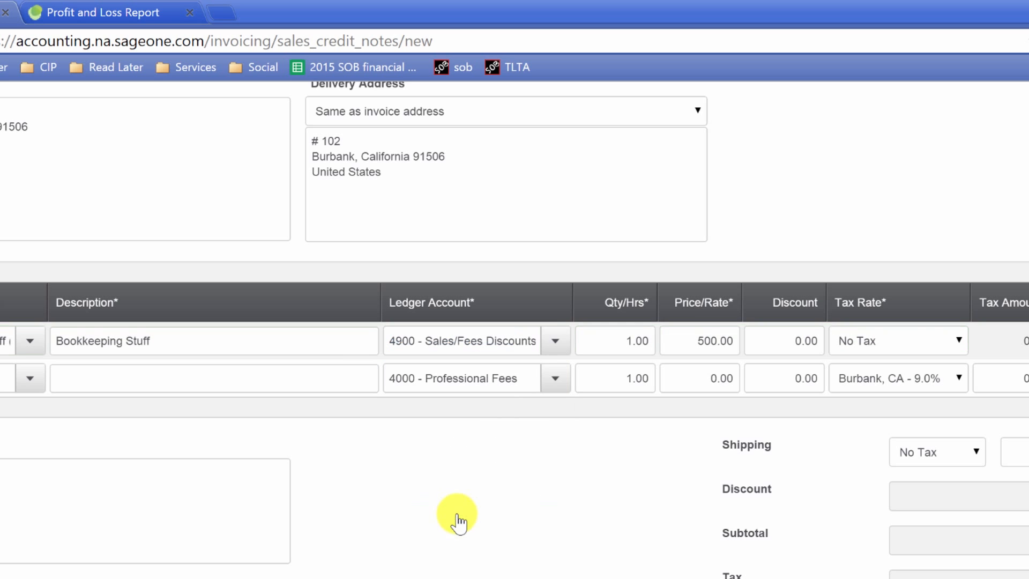
Step: Review the ledger account options on the credit note lines and cancel the credit note
left_click(546, 343)
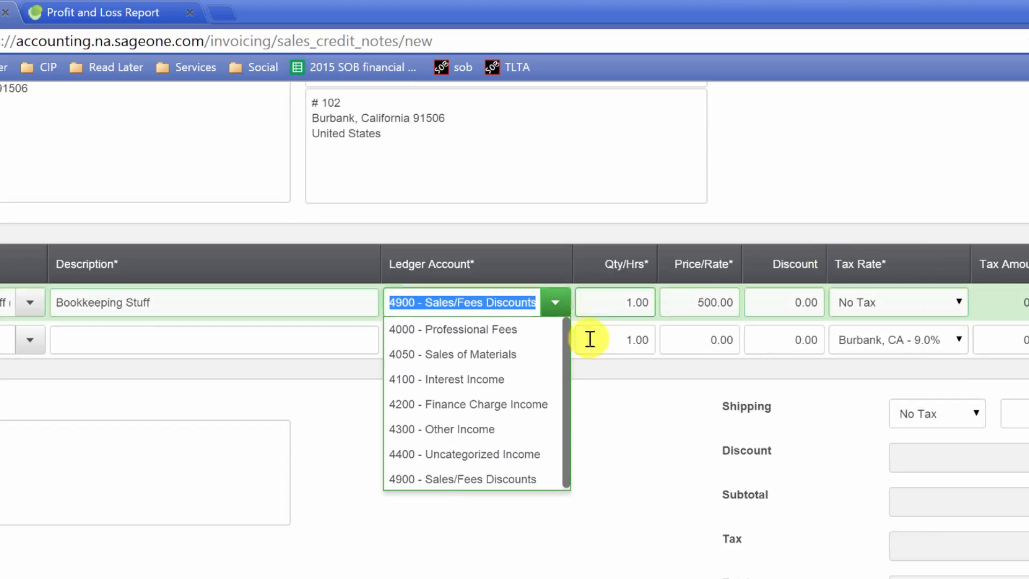
left_click(560, 337)
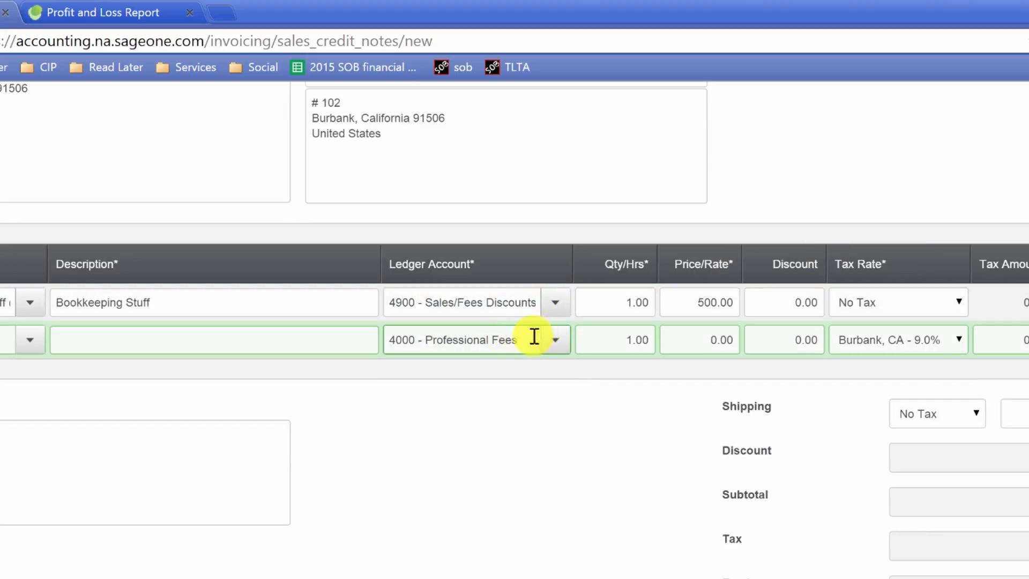
left_click(530, 337)
left_click(528, 302)
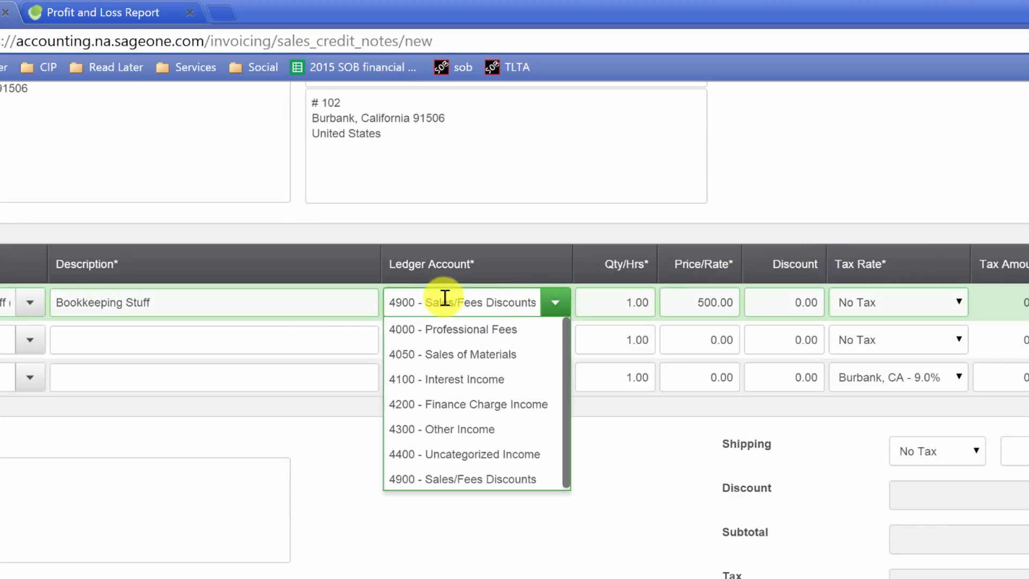
left_click(0, 340)
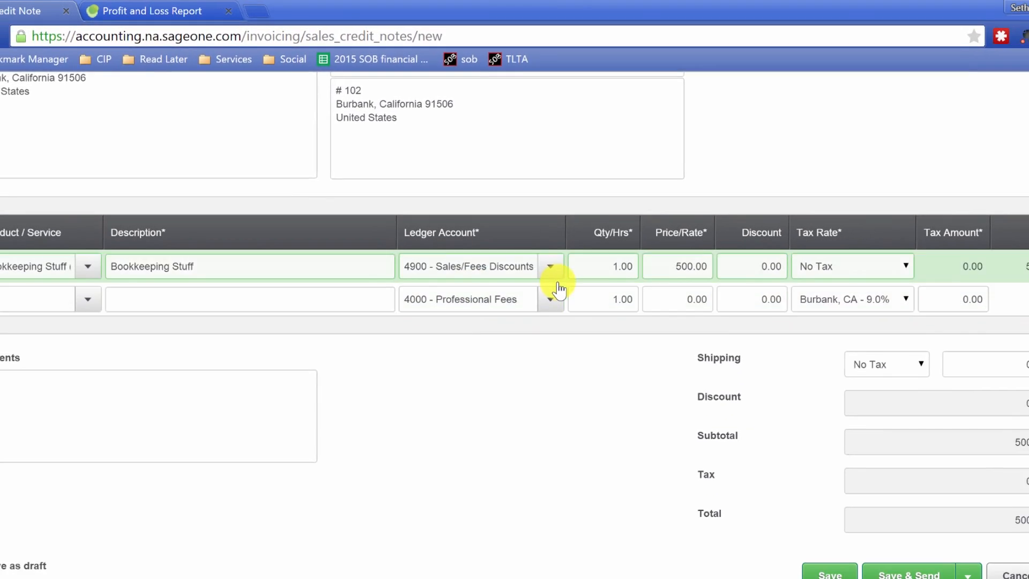
left_click(498, 303)
left_click(947, 492)
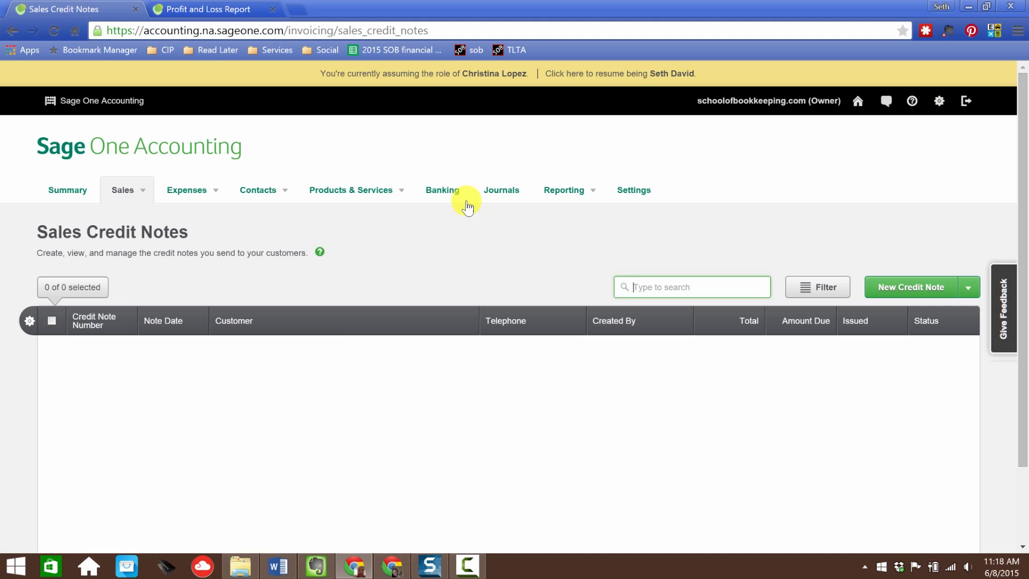
Step: Go to the Chart of Accounts in Settings and start a new ledger account named Sales Returns and Allowances
left_click(545, 193)
left_click(634, 192)
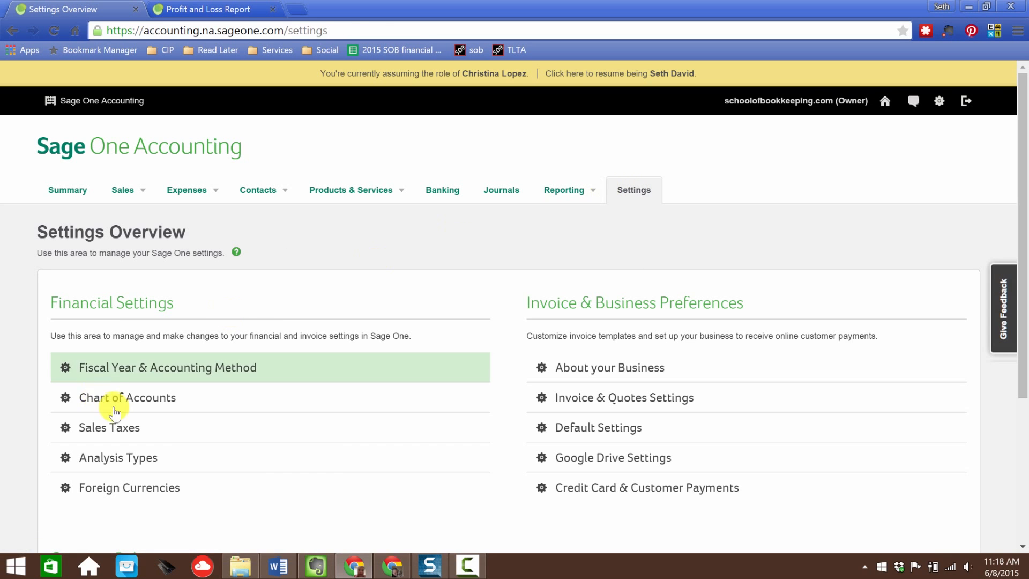
left_click(141, 402)
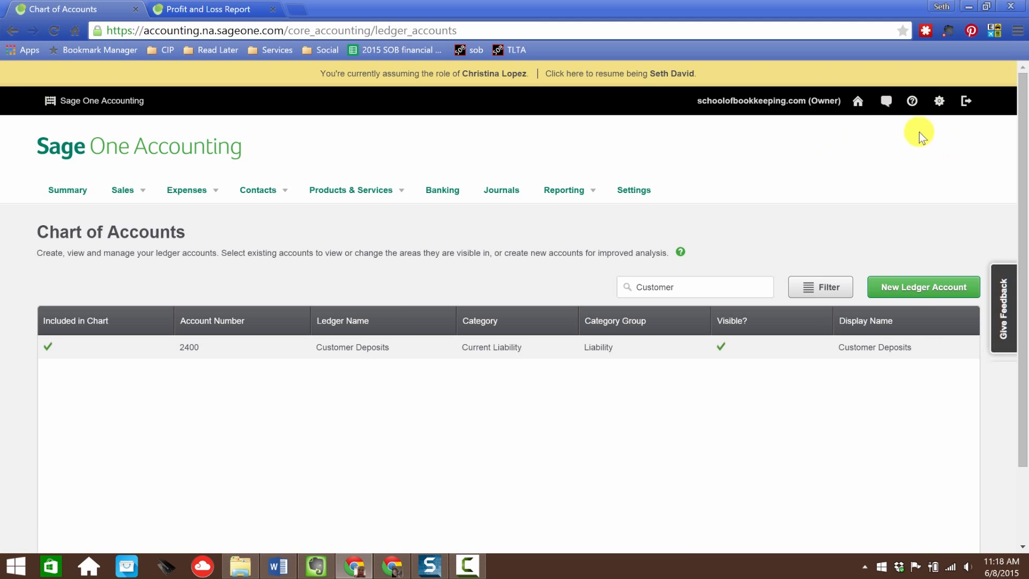
left_click(898, 284)
left_click(427, 182)
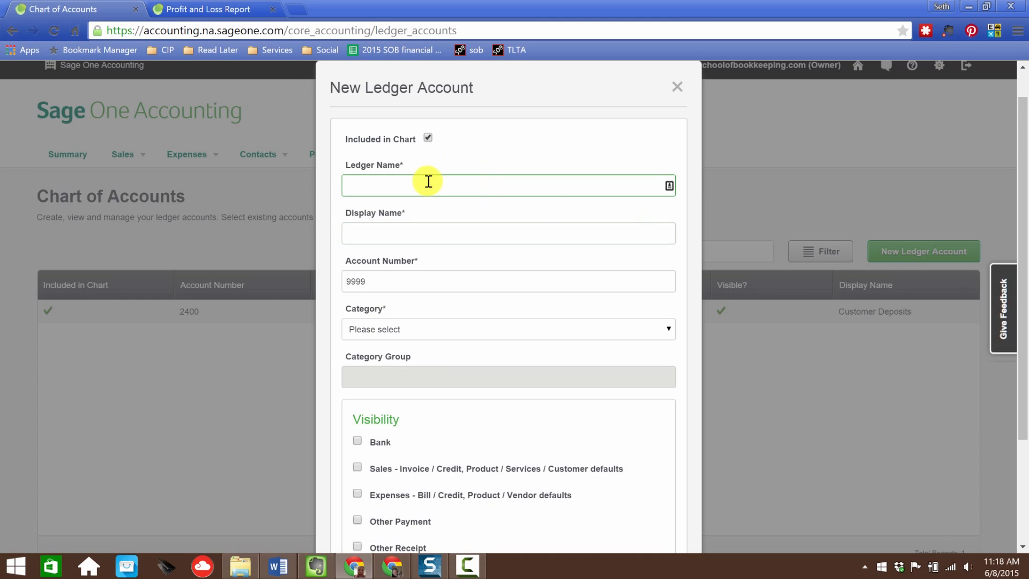
type("Sales")
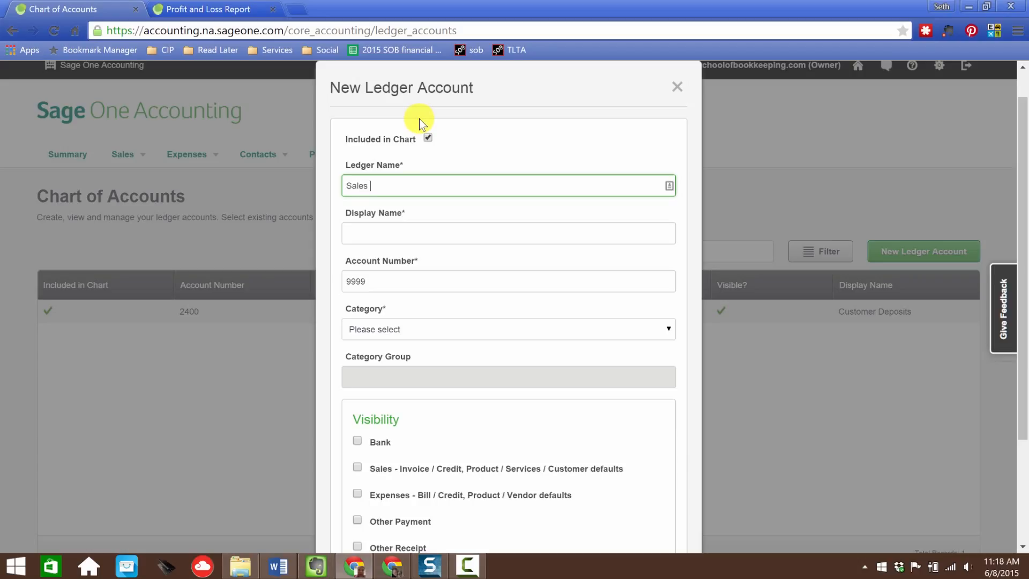
type(" Returns and Allowances")
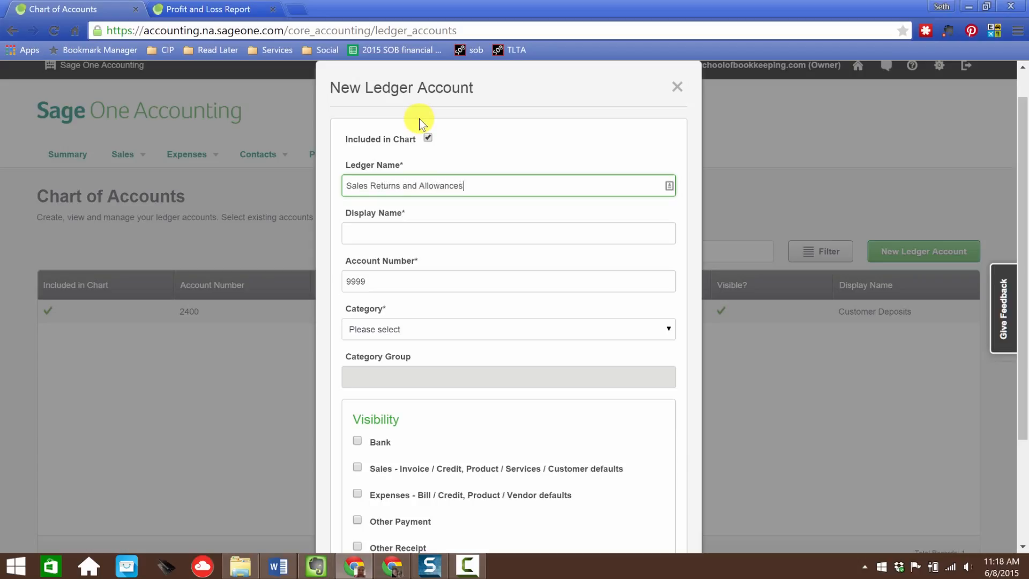
Step: Copy the ledger name into the Display Name field
key("Tab")
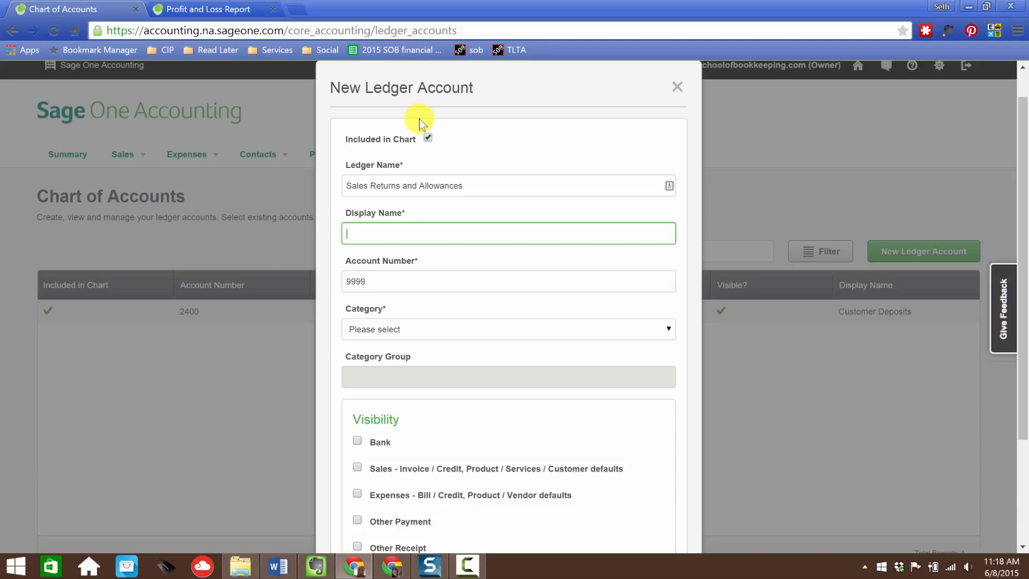
key("shift+Tab")
key("ctrl+c")
key("Tab")
key("ctrl+v")
key("Tab")
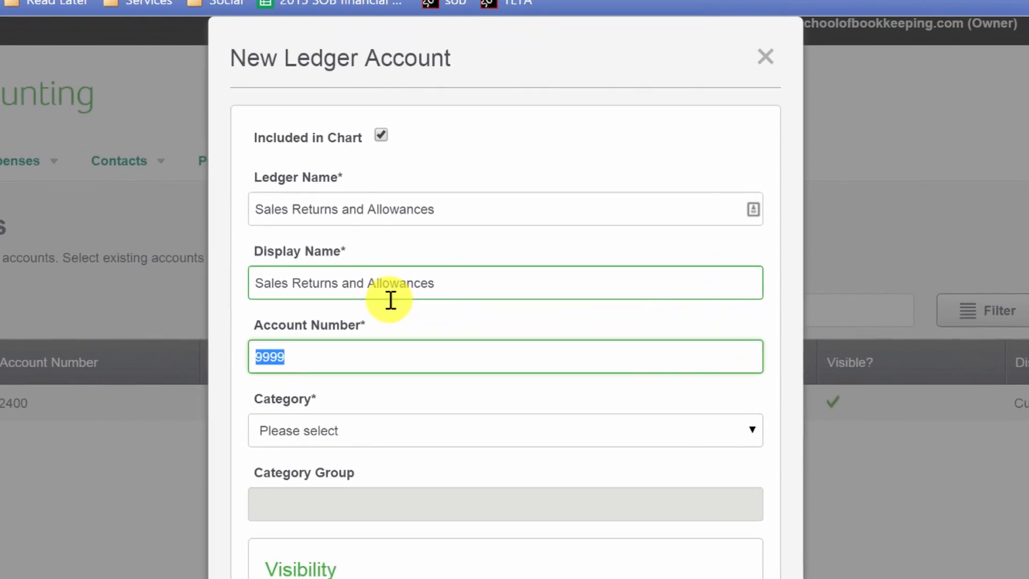
Step: Set the new ledger account's number to 4800 and category to Sales, then save it
type("4800")
key("Tab")
left_click(361, 456)
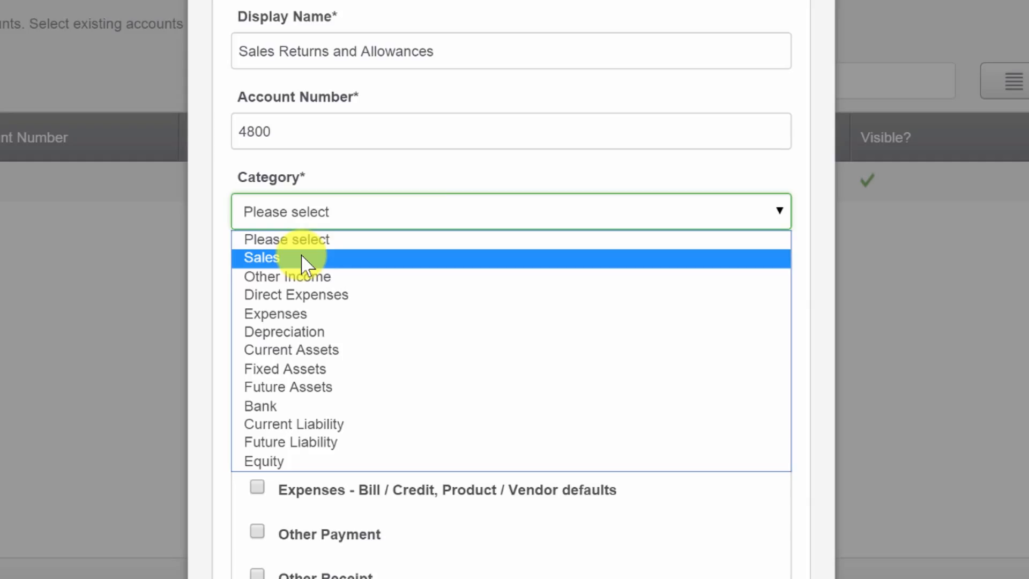
left_click(271, 257)
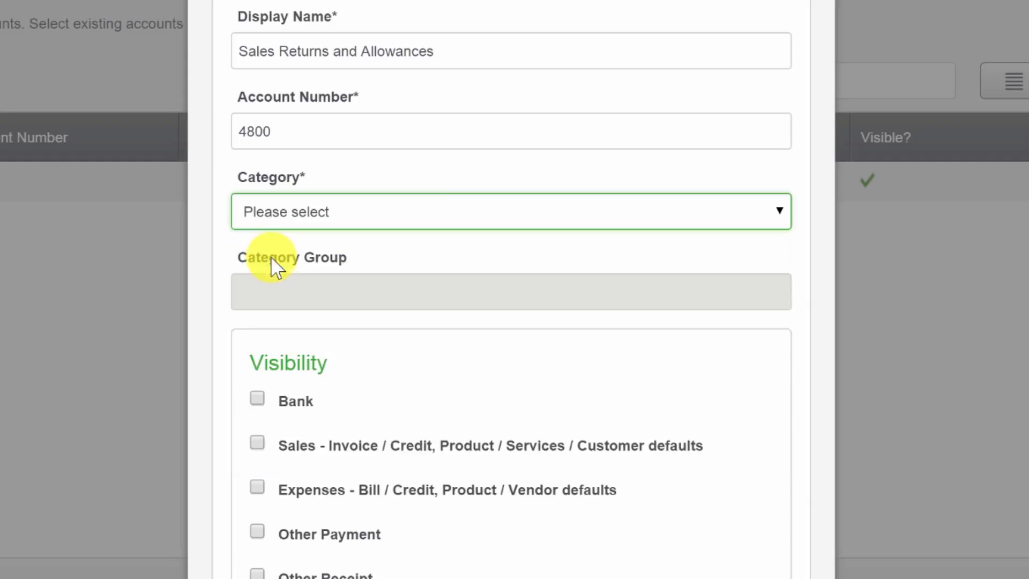
scroll(586, 200, "down", 5)
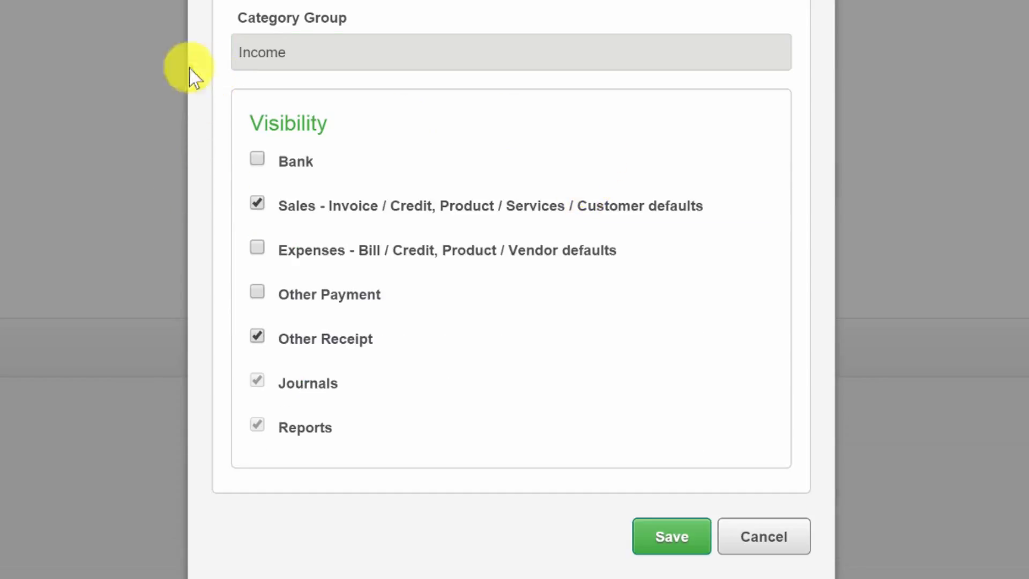
left_click(649, 547)
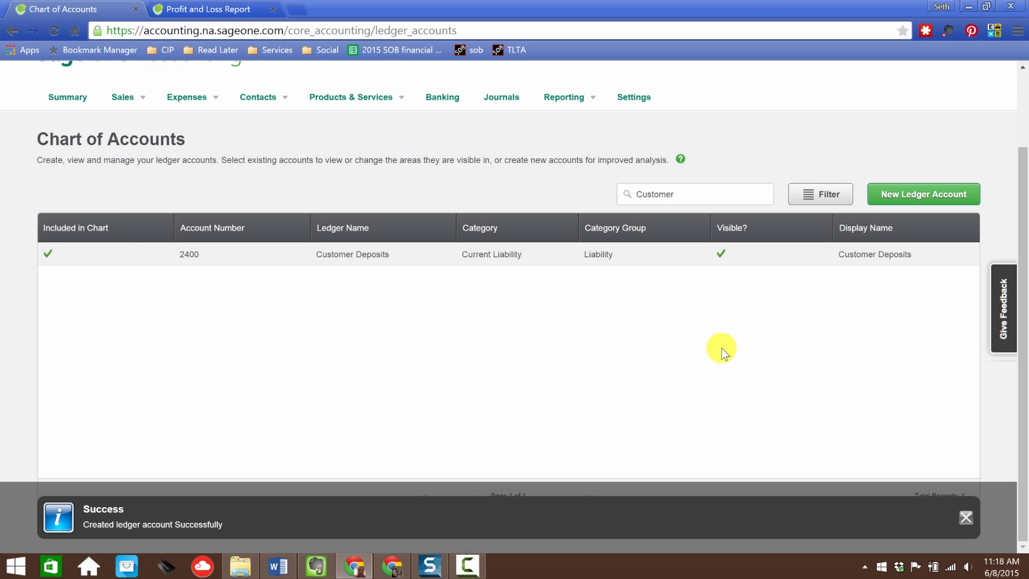
Step: Start a new sales credit note for customer Nerd Enterprises, Inc
scroll(356, 346, "up", 2)
mouse_move(122, 199)
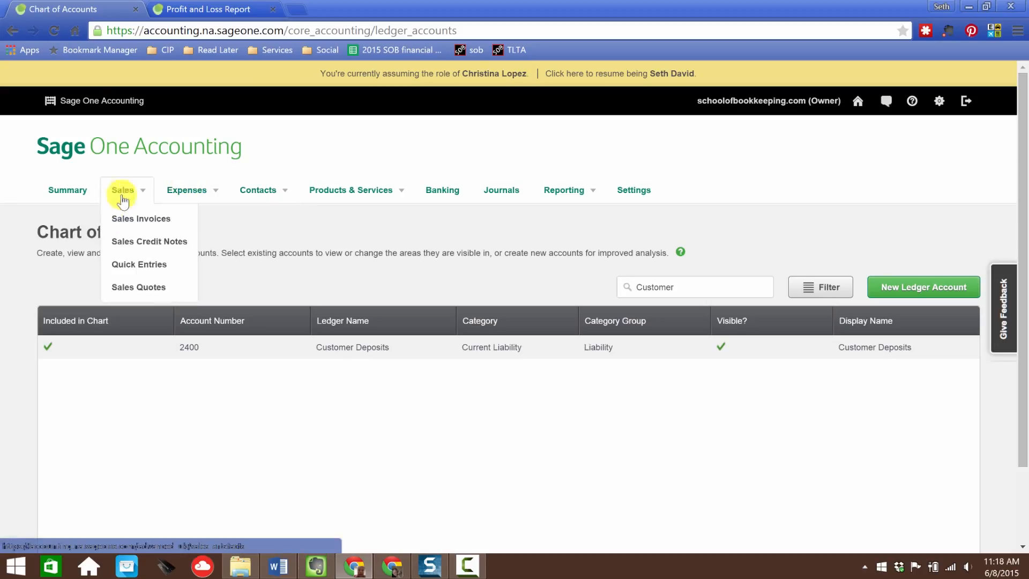
left_click(138, 240)
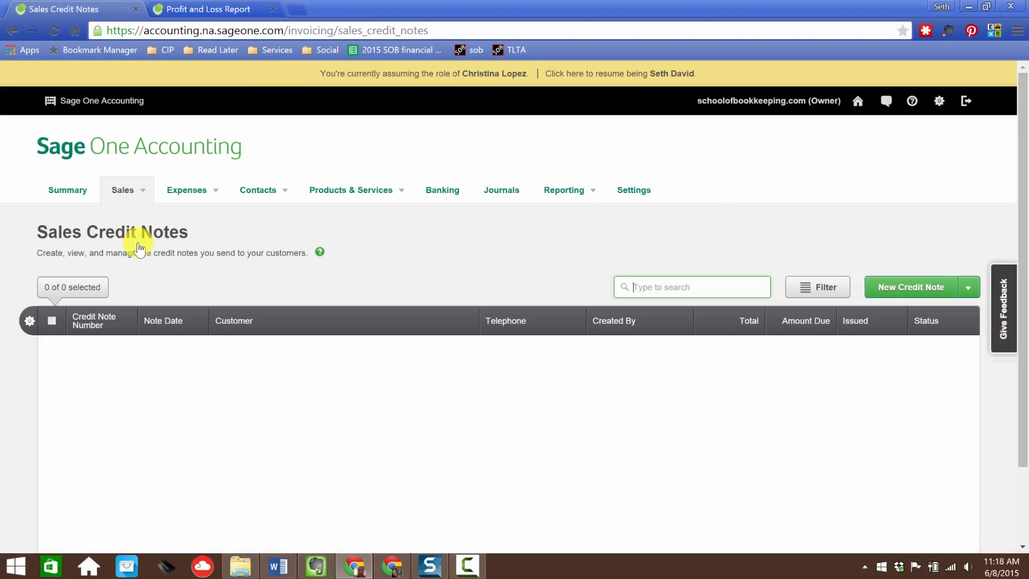
left_click(910, 287)
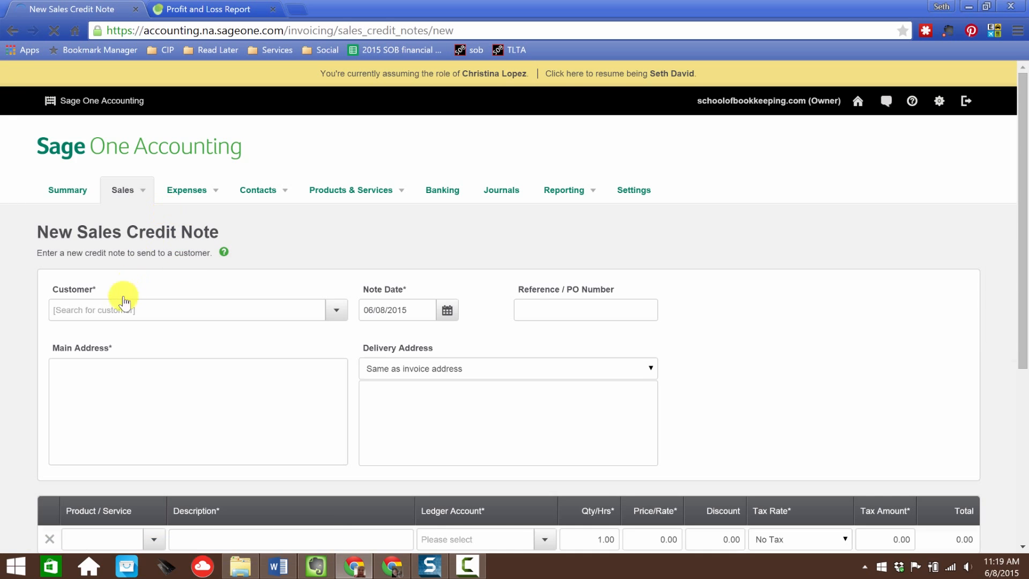
left_click(115, 309)
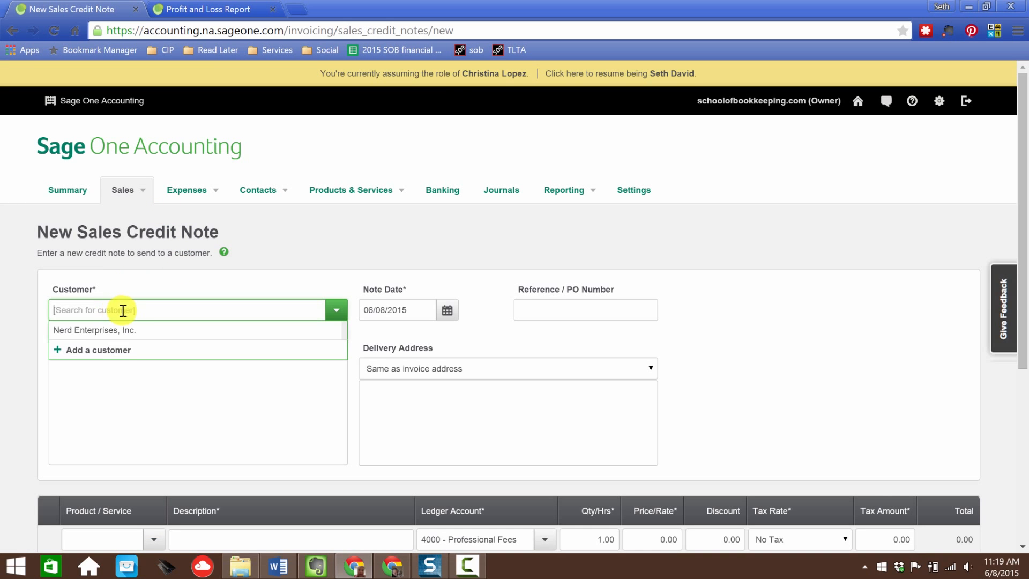
left_click(89, 335)
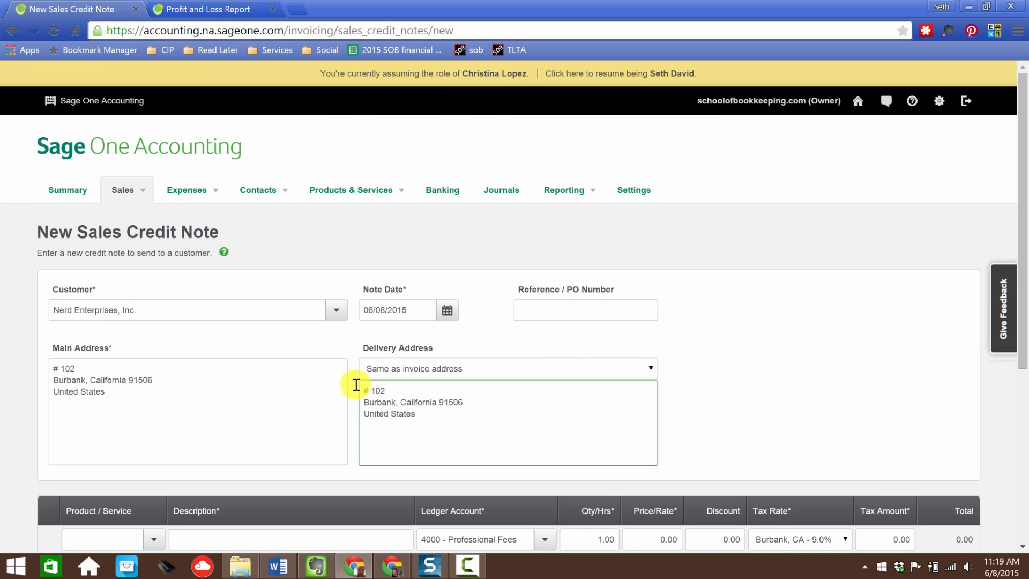
Step: Add a Bookkeeping Stuff line and set its ledger account to 4800 - Sales Returns and Allowances
scroll(295, 338, "down", 5)
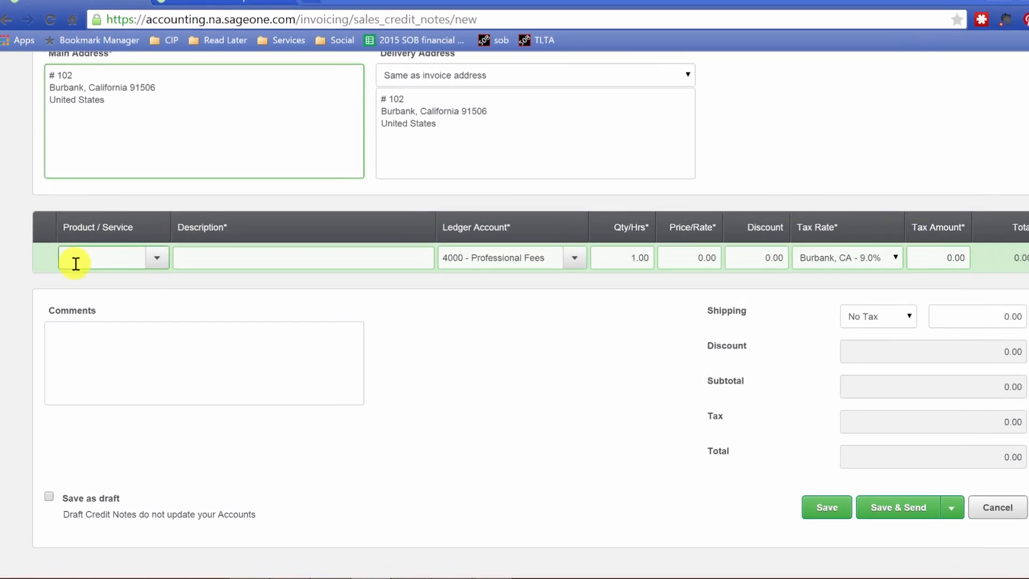
left_click(76, 263)
left_click(129, 280)
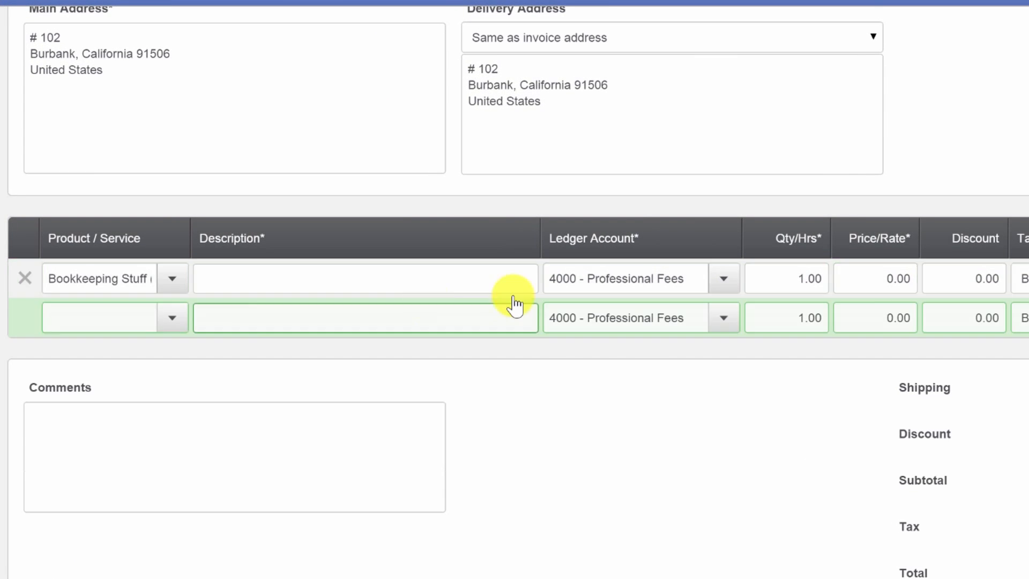
left_click(721, 280)
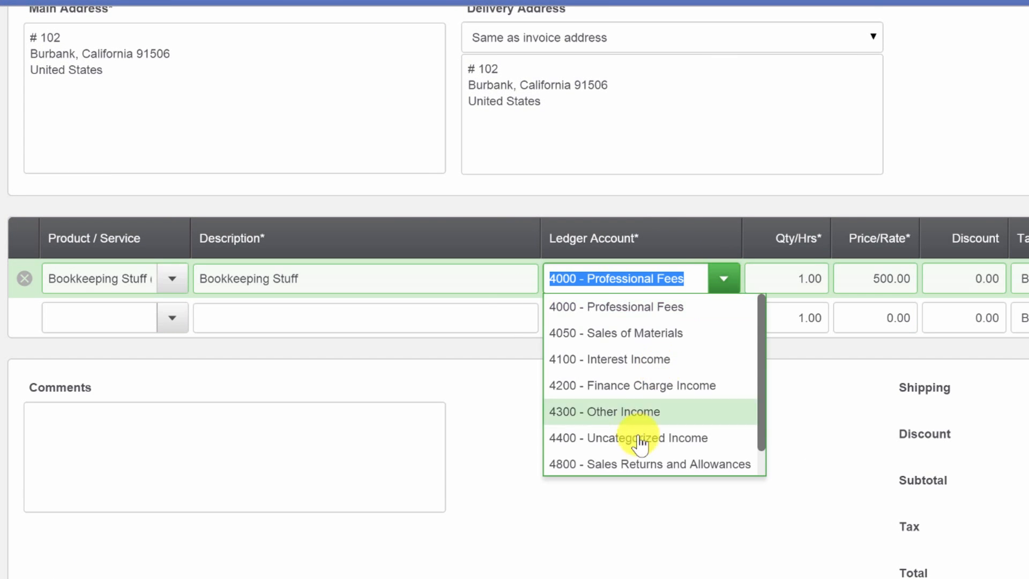
left_click(643, 464)
left_click(788, 289)
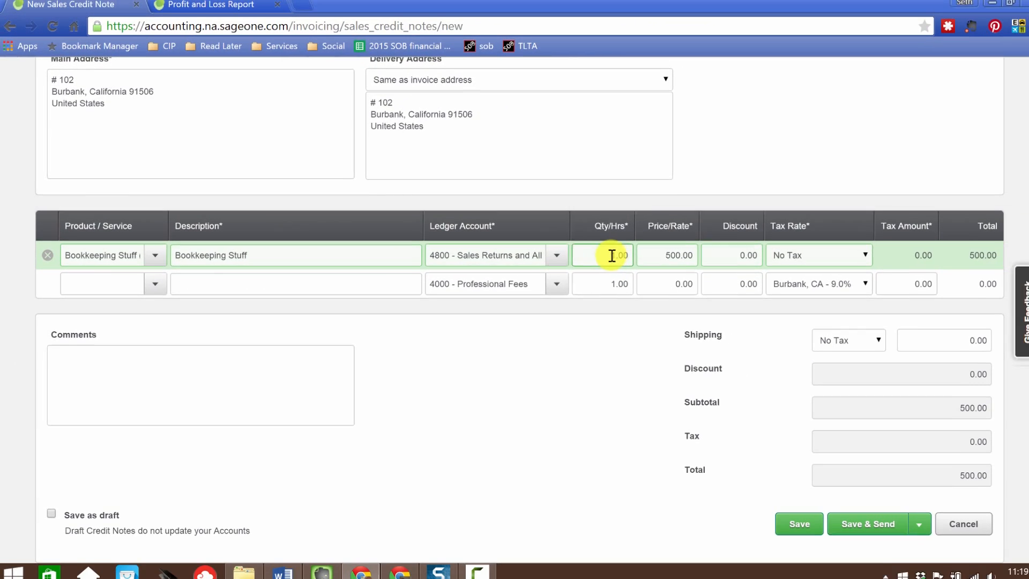
Step: Set the line's price to 250 and save the credit note
left_click(662, 254)
type("250")
key("Tab")
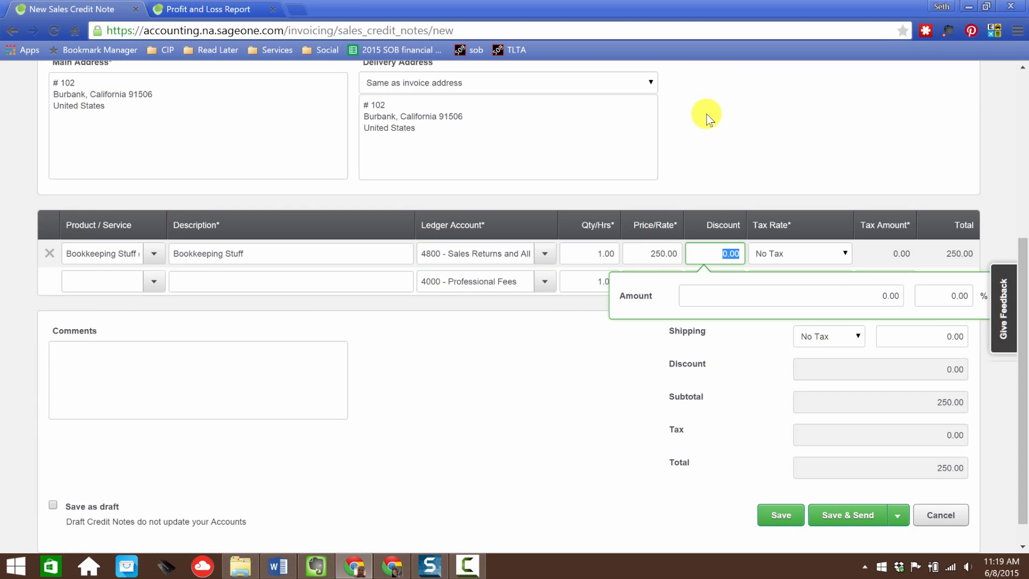
left_click(768, 168)
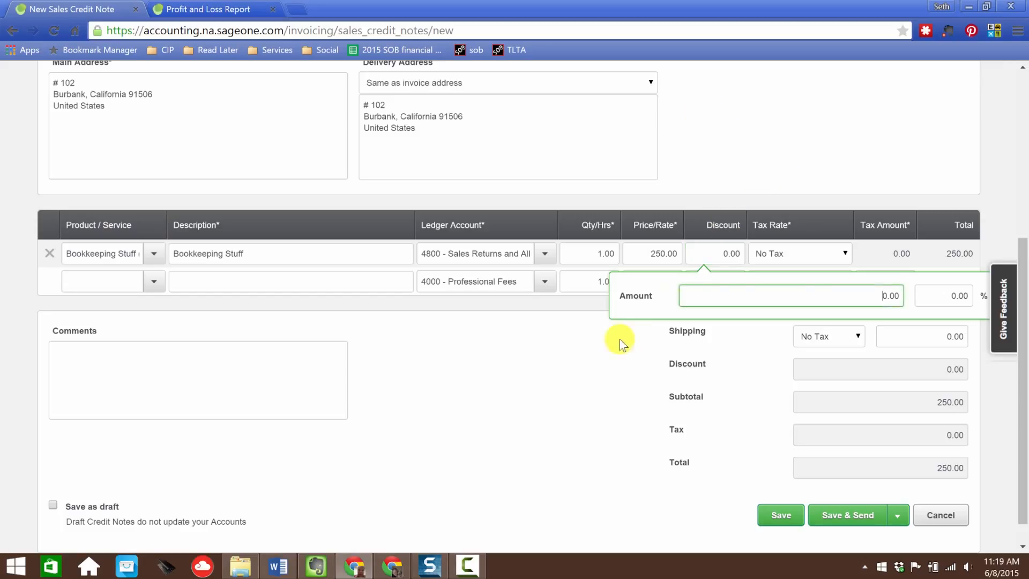
left_click(620, 339)
left_click(643, 281)
left_click(661, 256)
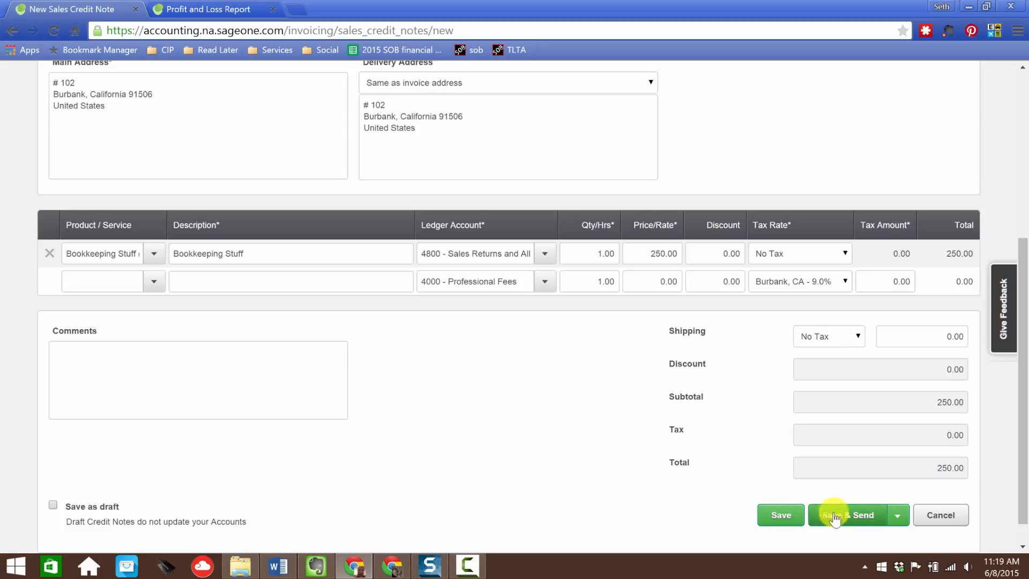
left_click(783, 516)
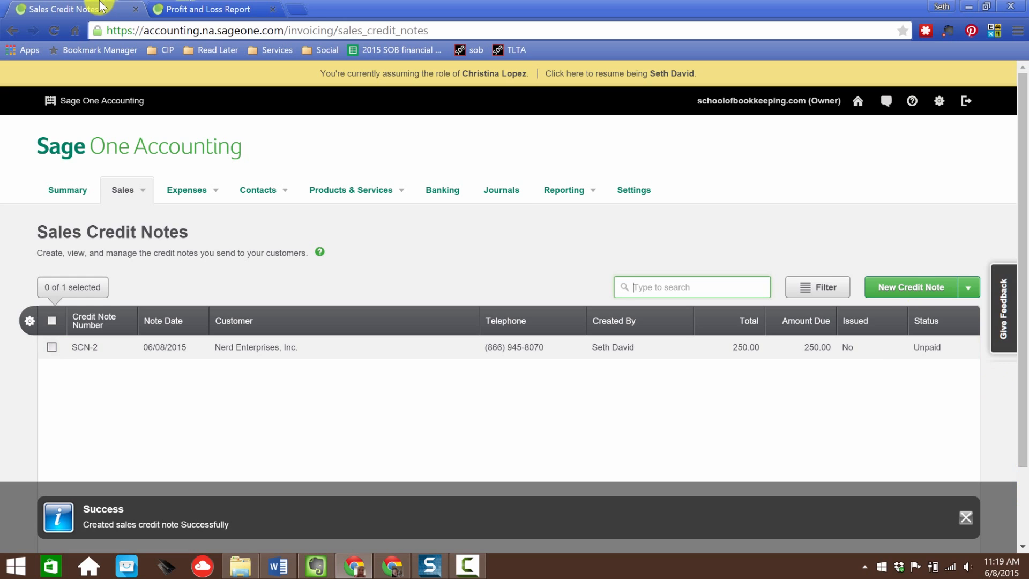
Step: Switch to the Profit and Loss Report tab and refresh it
left_click(161, 9)
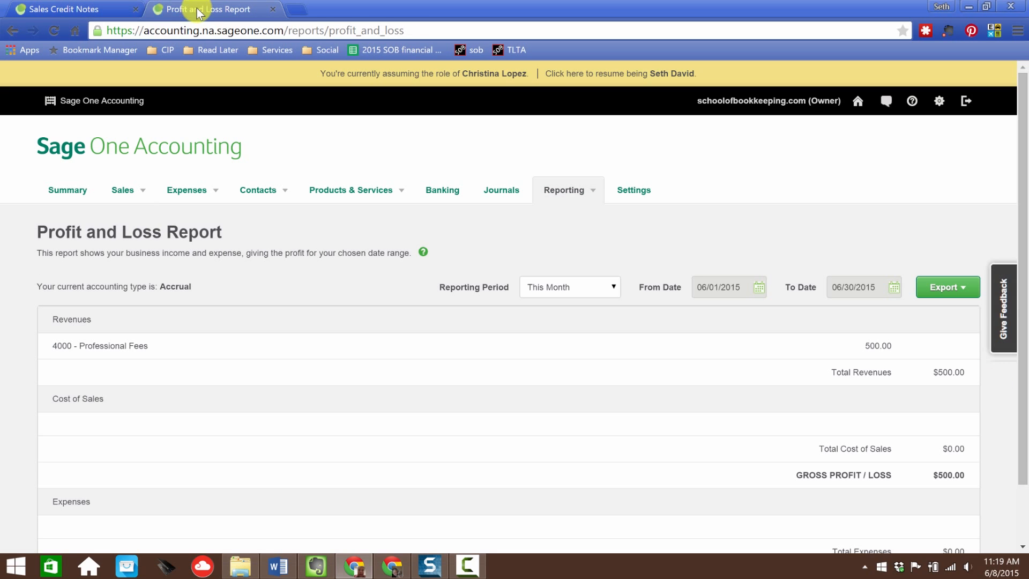
left_click(56, 30)
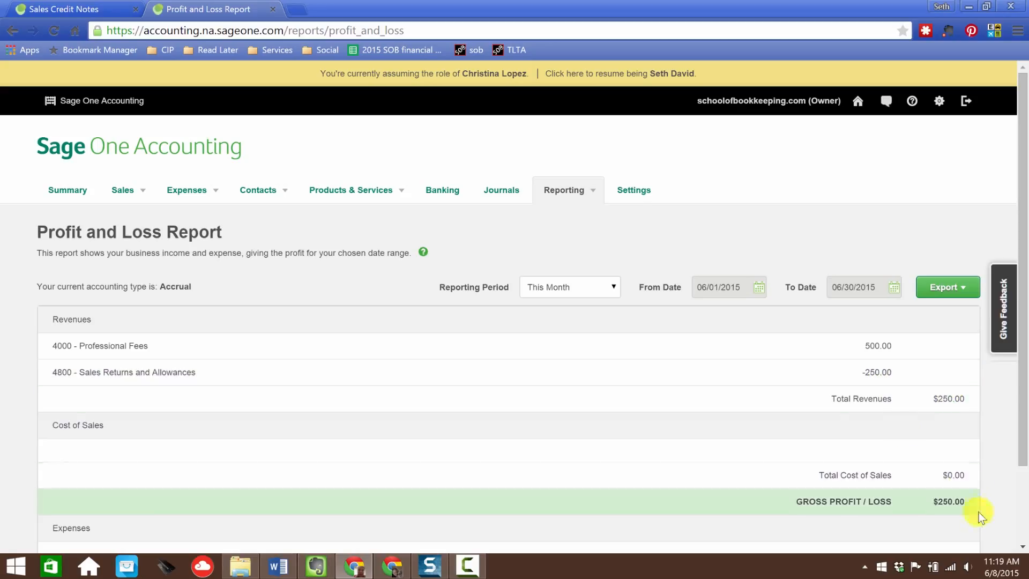
Step: Open the Balance Sheet Report and review its liabilities and equity sections
mouse_move(563, 190)
left_click(568, 218)
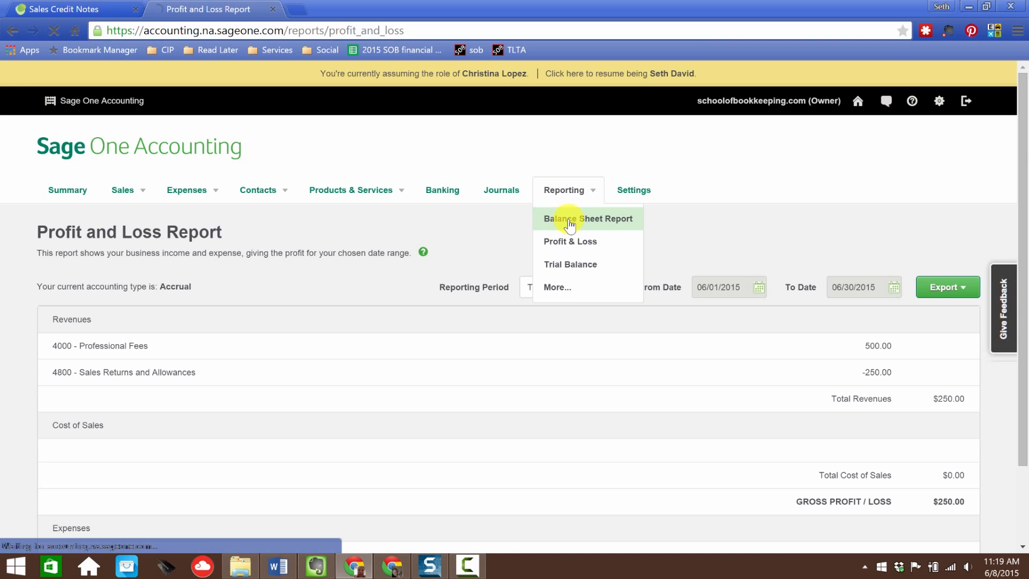
scroll(607, 348, "down", 5)
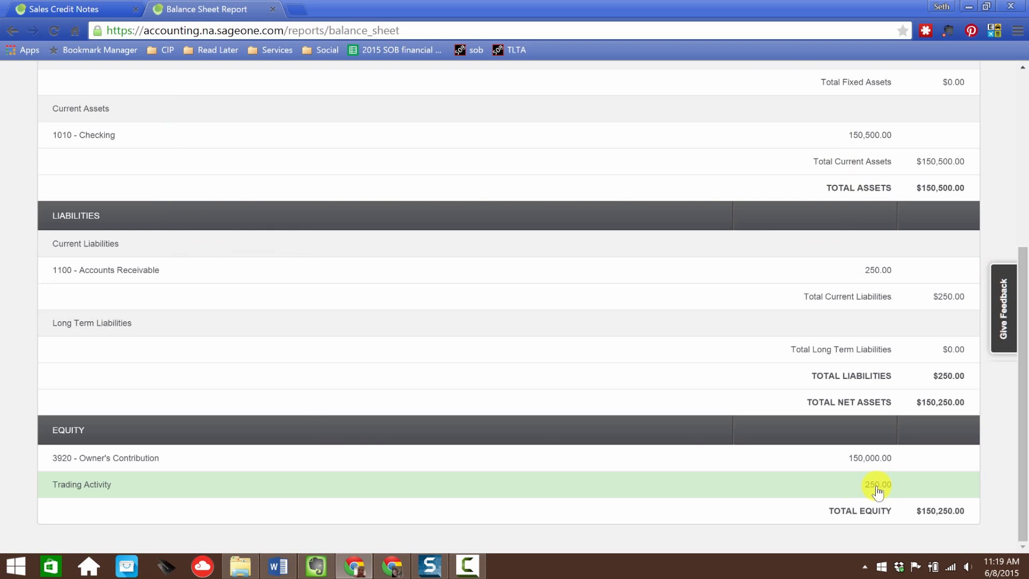
scroll(232, 356, "up", 5)
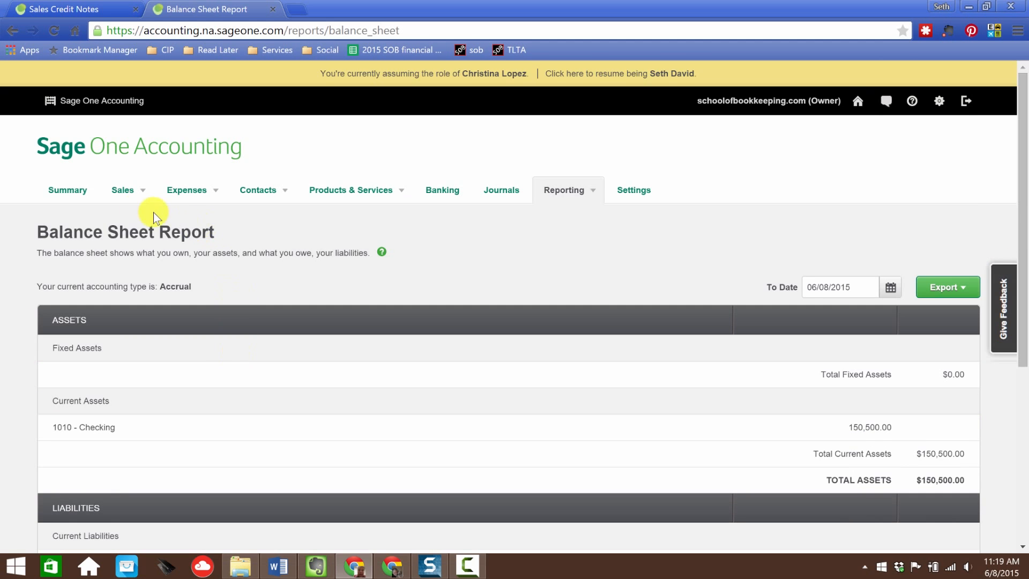
Step: Open the Sales section's navigation
left_click(120, 190)
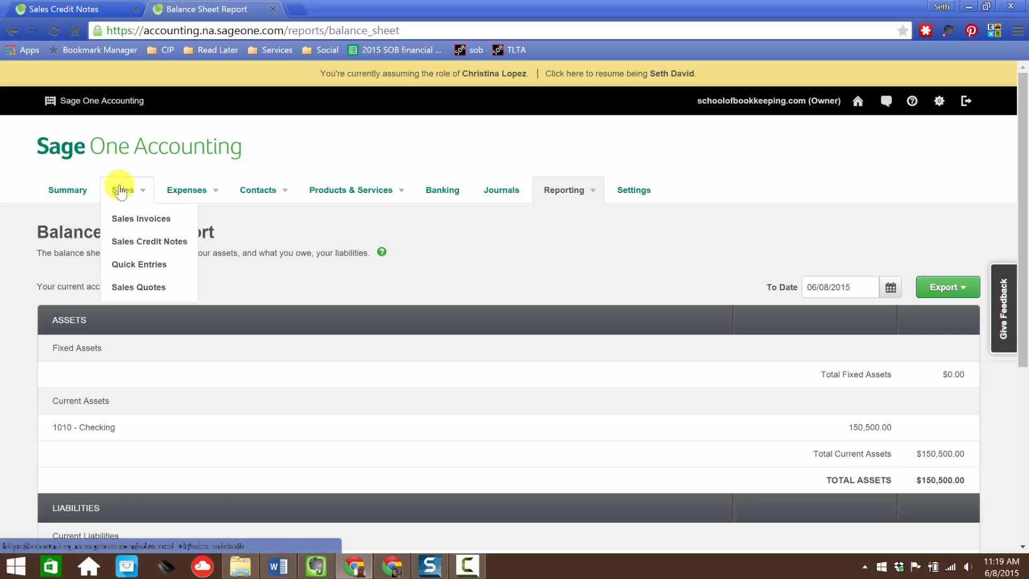